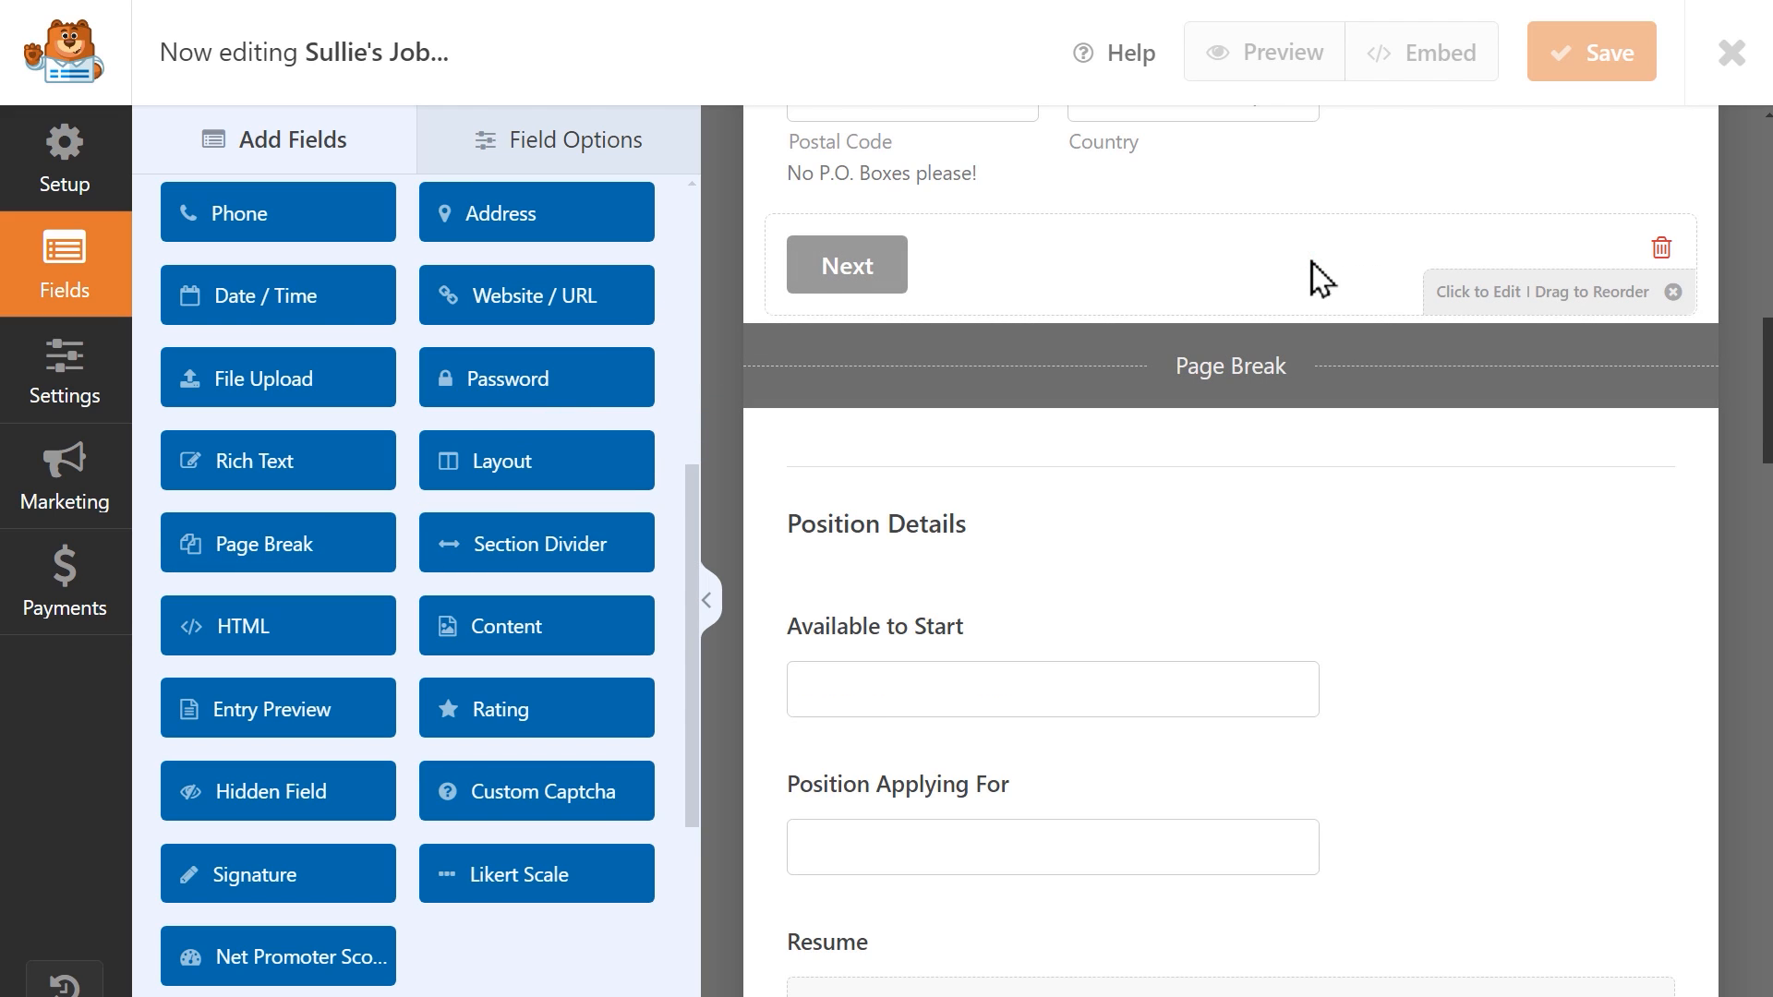
Add a page break between Cover Letter and the Let's Learn About YOU! section, with the page title "Let's Learn About You".
{"action": "left_click_drag", "start_coordinate": [1766, 402], "coordinate": [1767, 576]}
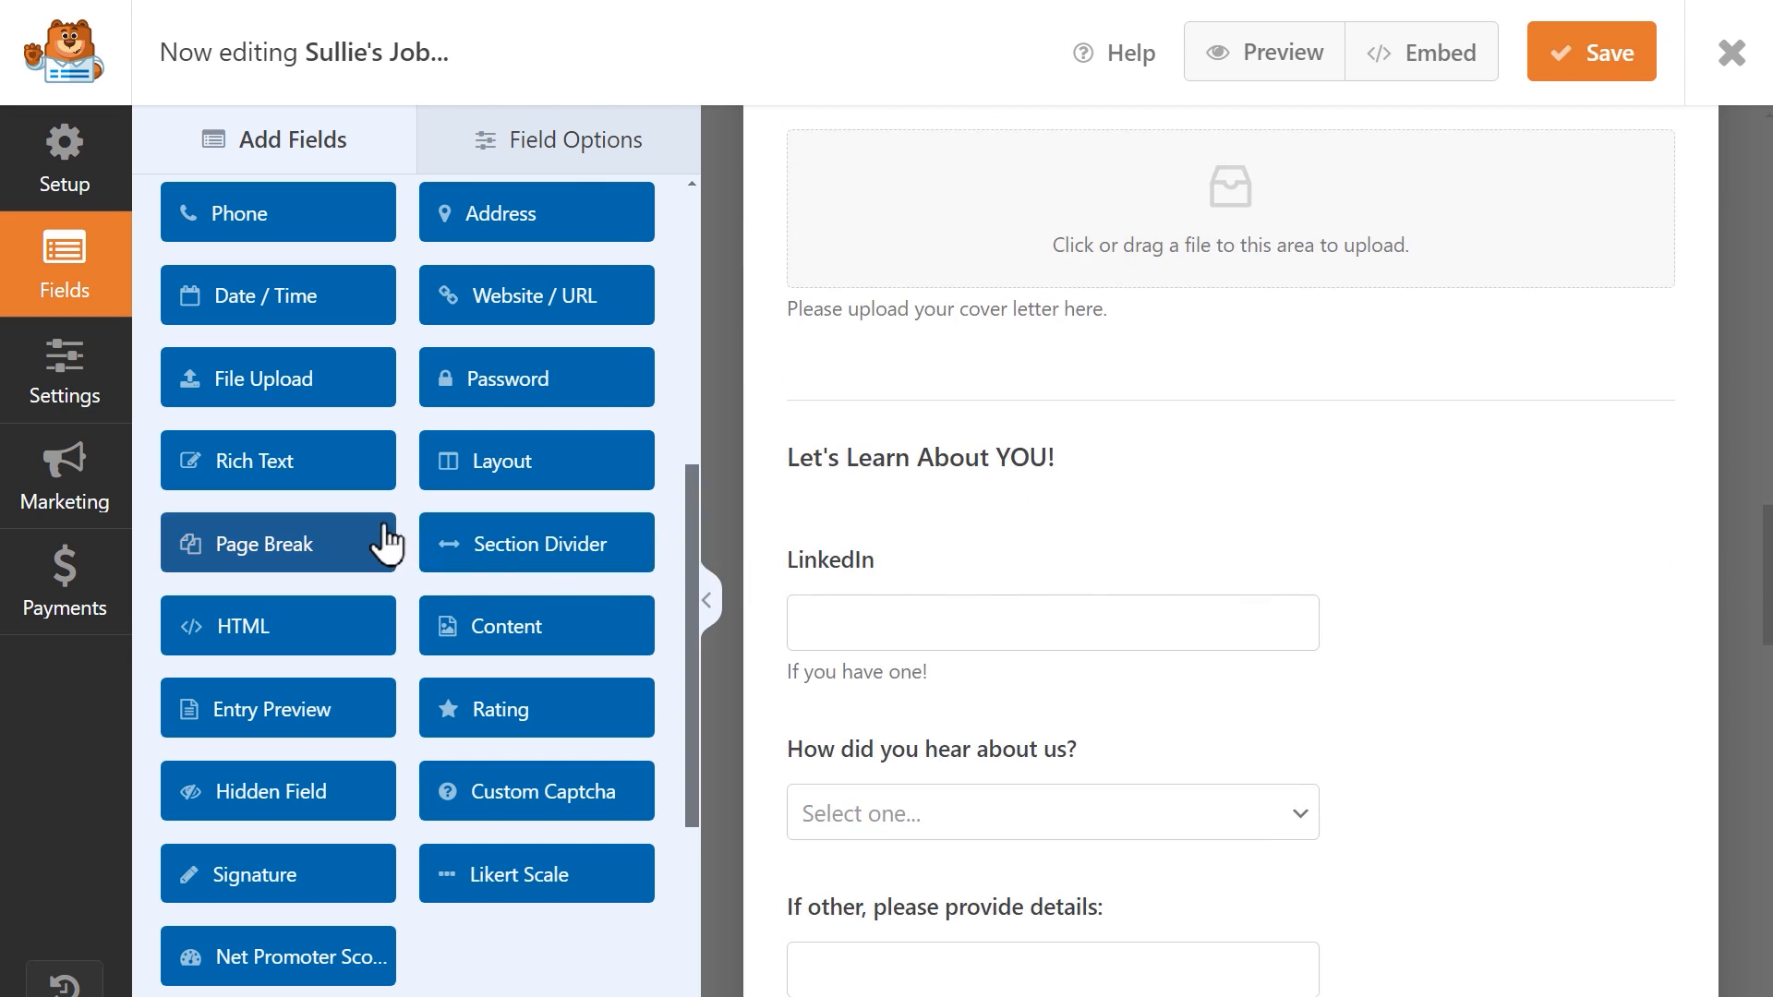
{"action": "left_click_drag", "start_coordinate": [386, 543], "coordinate": [1007, 425]}
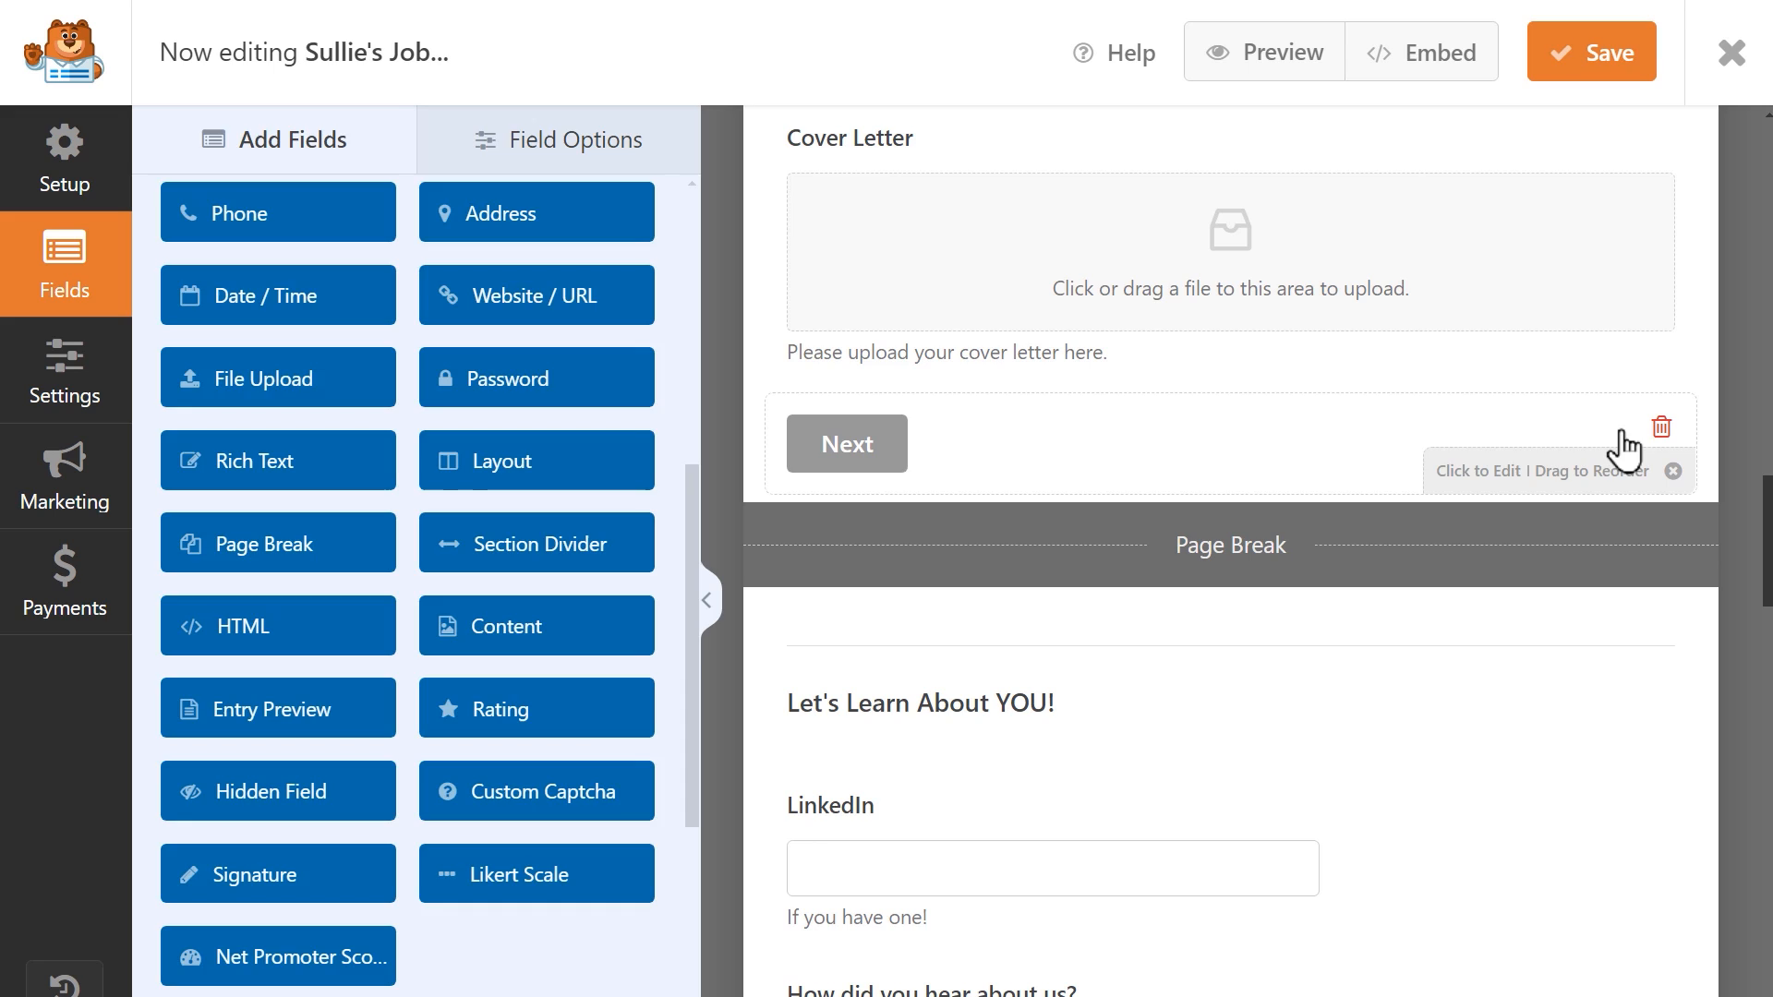
{"action": "left_click", "coordinate": [1618, 436]}
{"action": "left_click", "coordinate": [624, 380]}
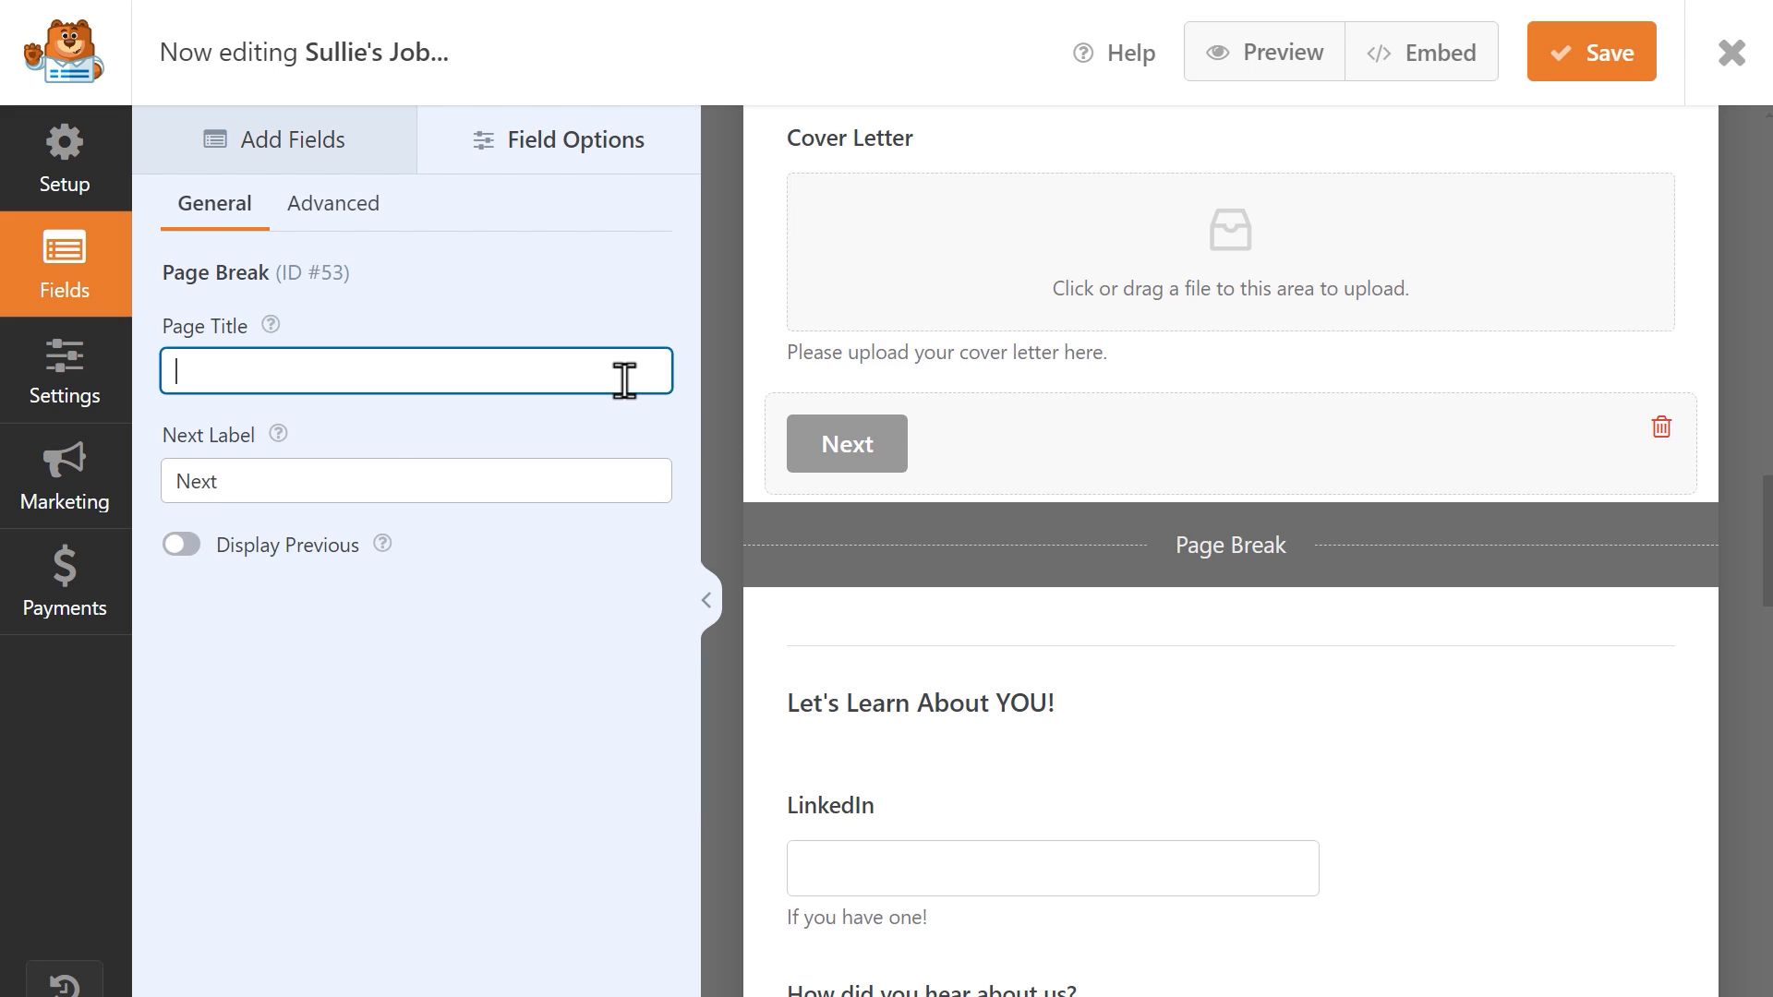
{"action": "type", "text": "Let's Learn About "}
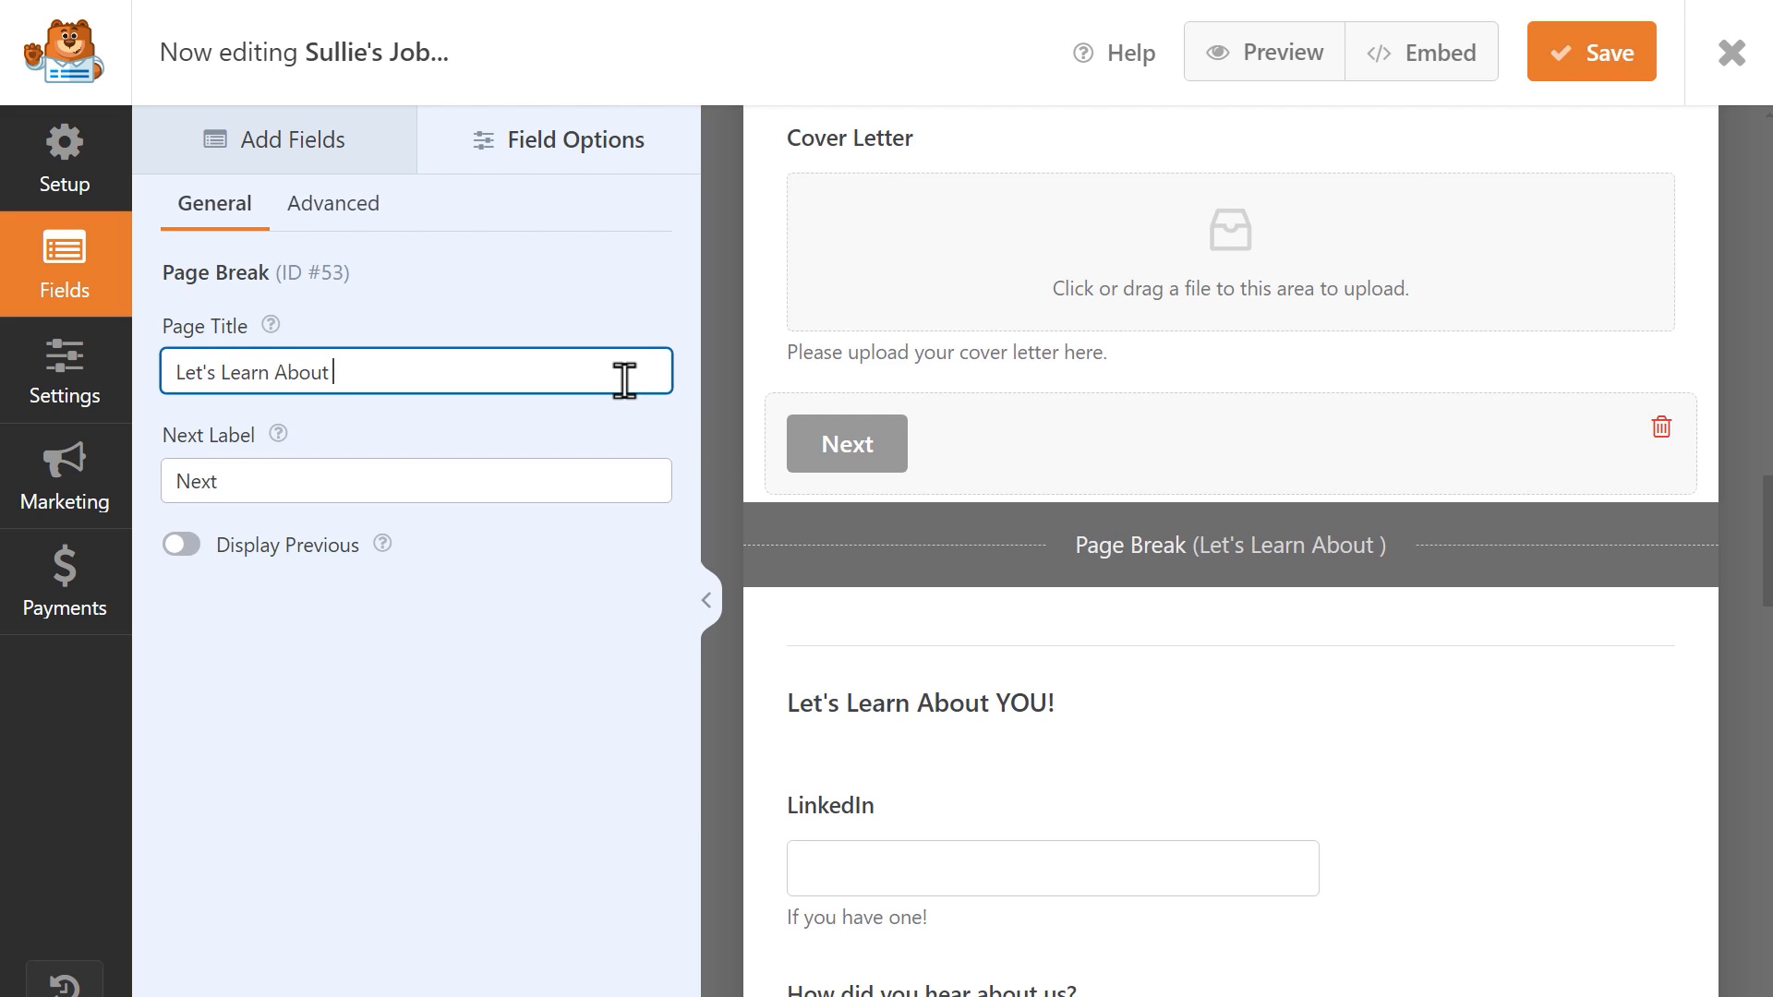
{"action": "type", "text": "You"}
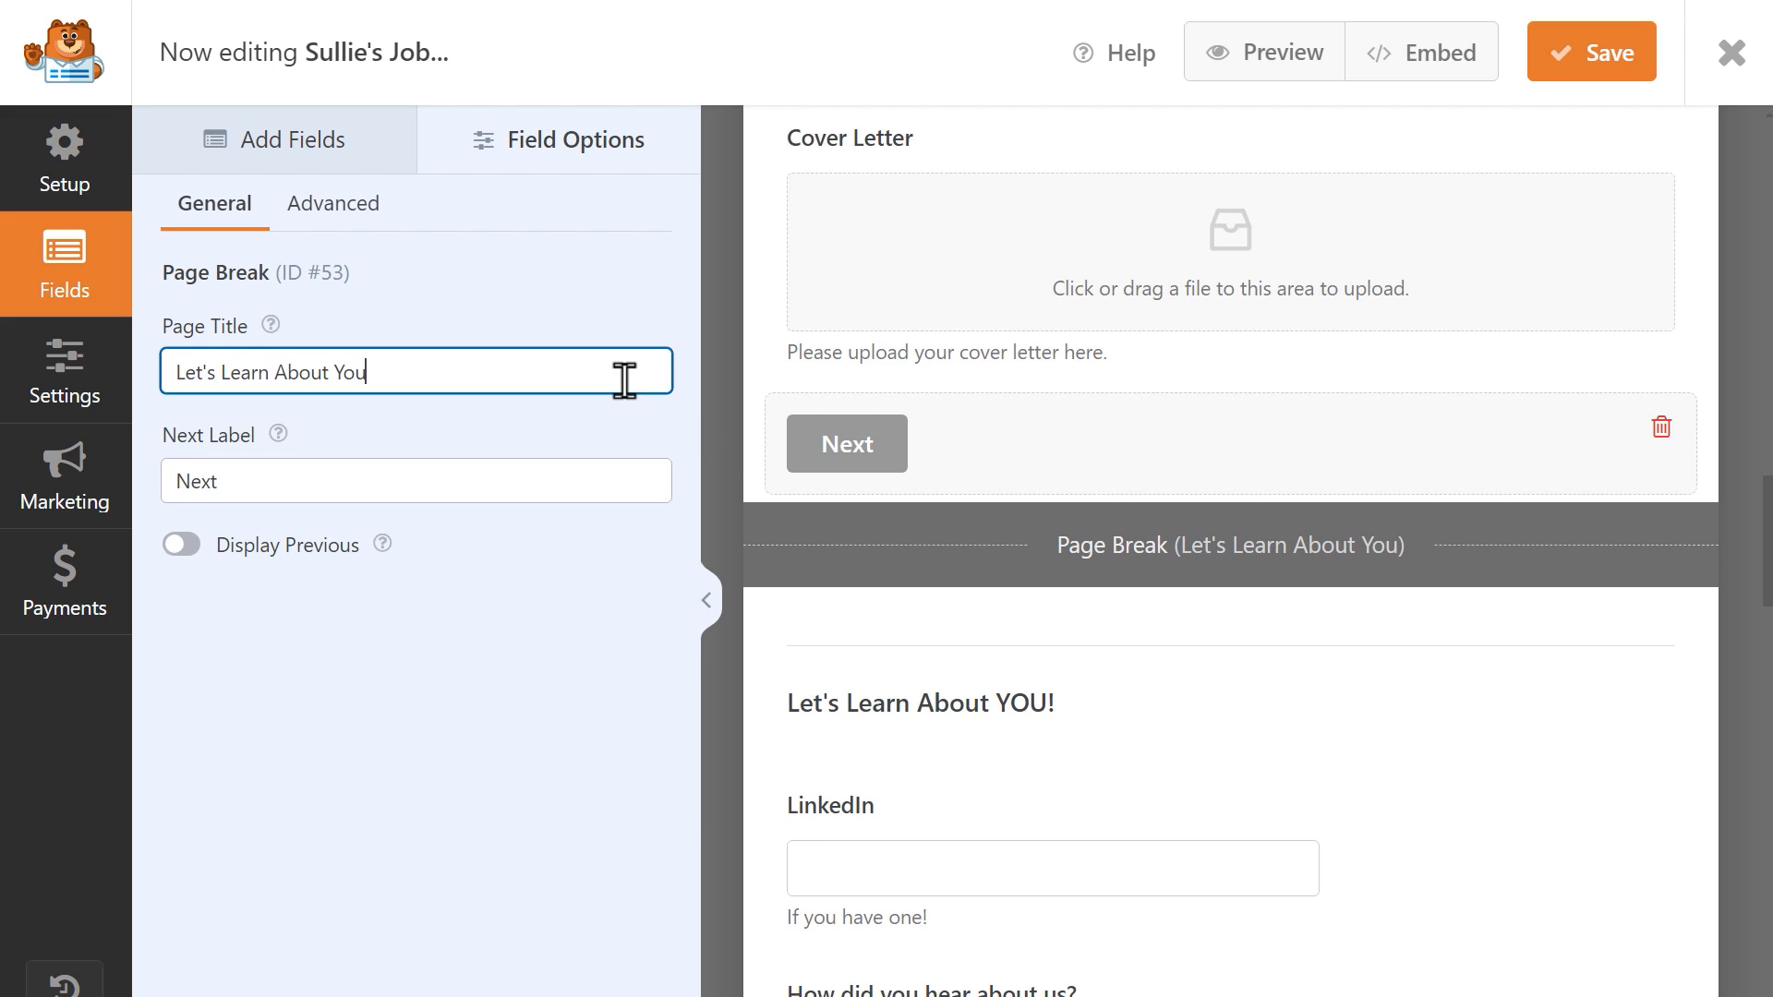
Enable Display Previous for the page break titled "Let's Learn About You", keeping the labels Next and Previous.
{"action": "left_click", "coordinate": [586, 477]}
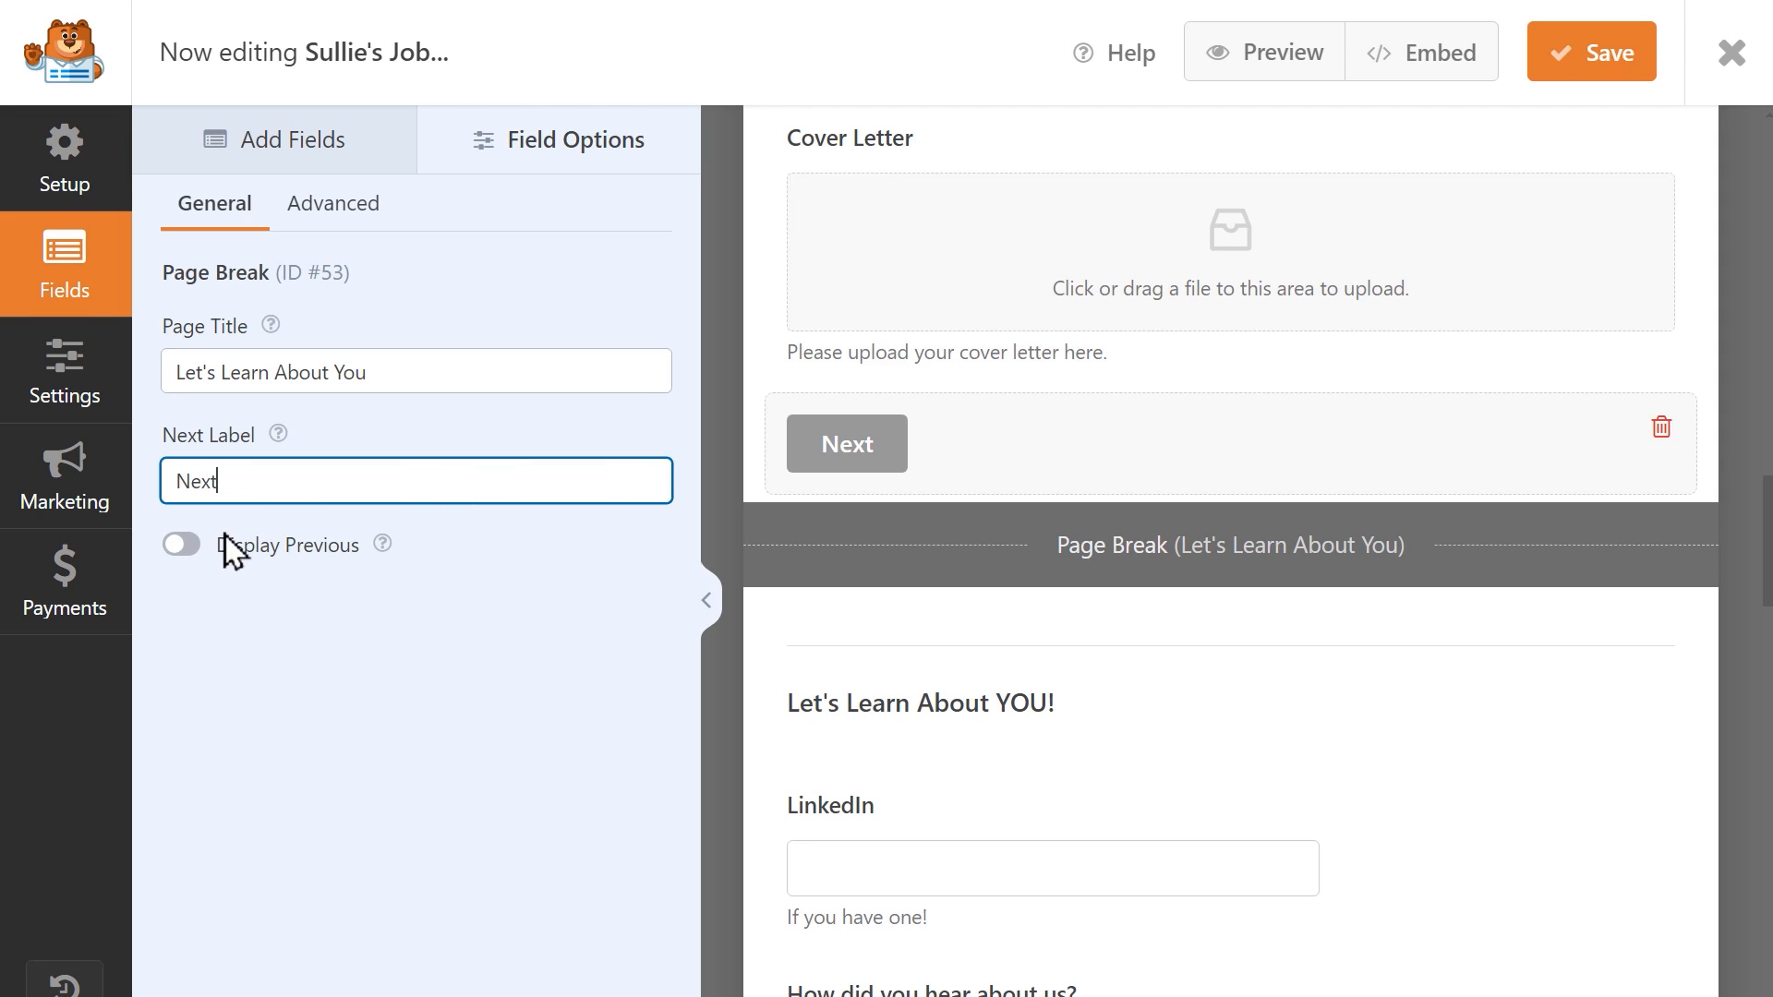
{"action": "left_click", "coordinate": [177, 546]}
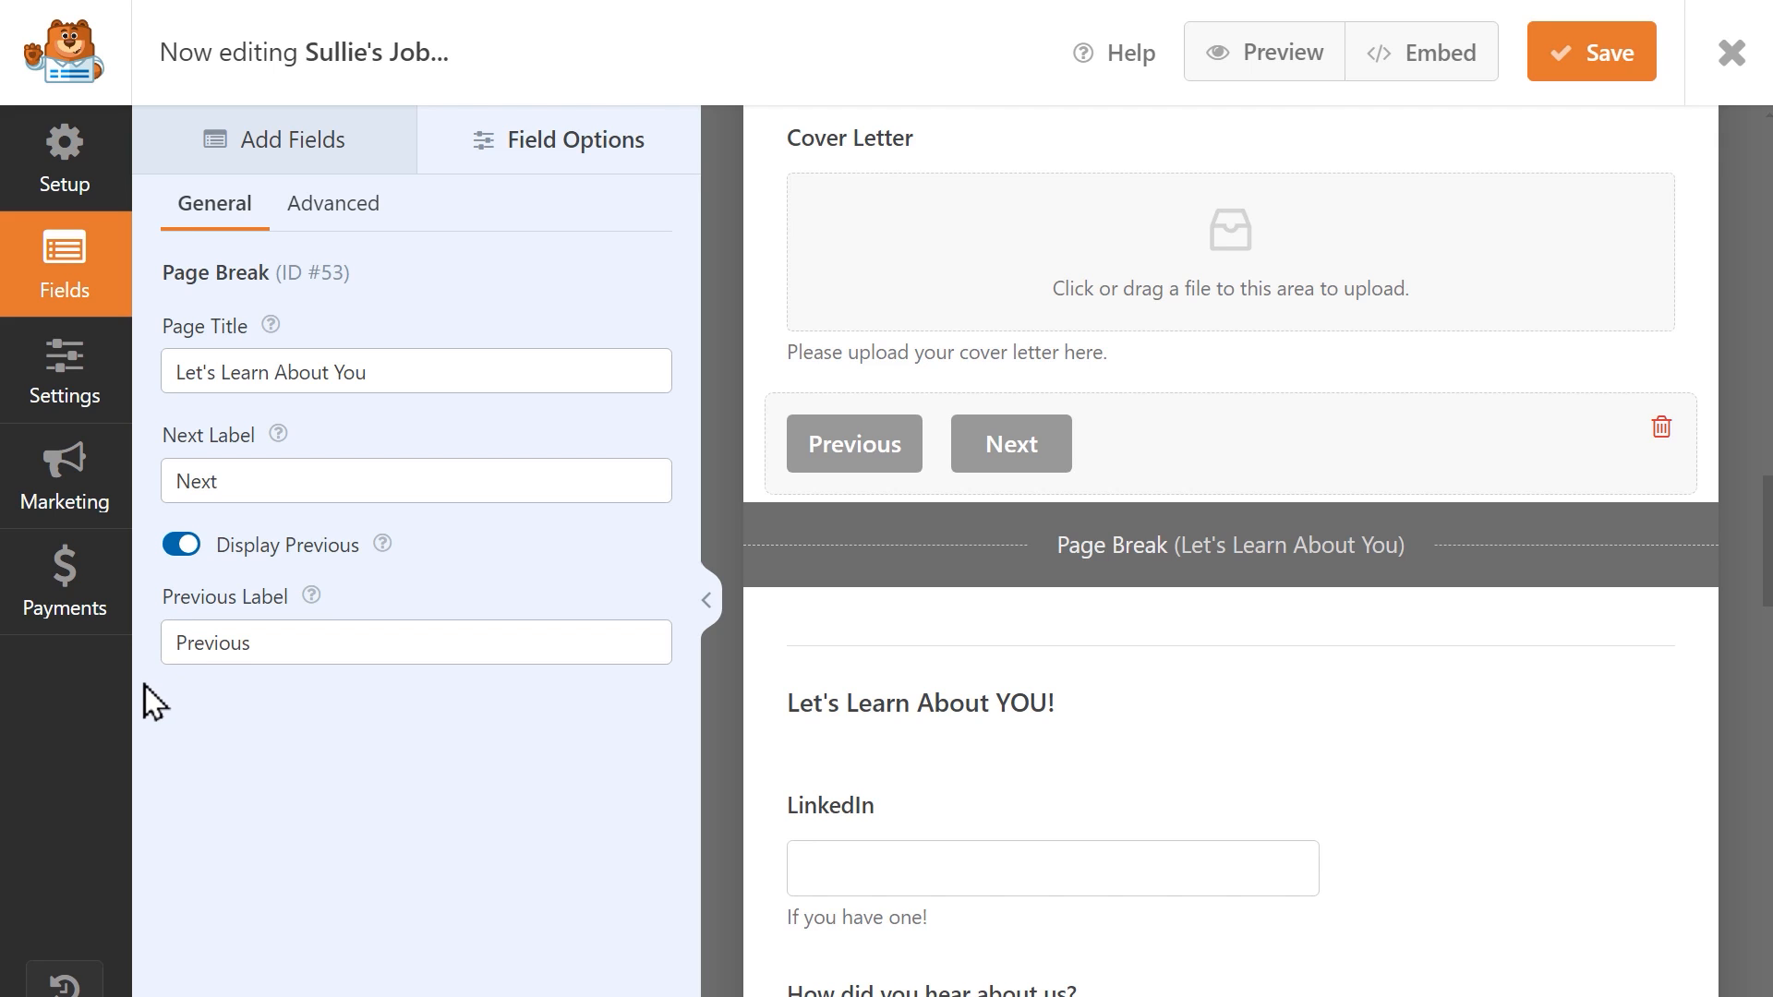
{"action": "left_click", "coordinate": [372, 641]}
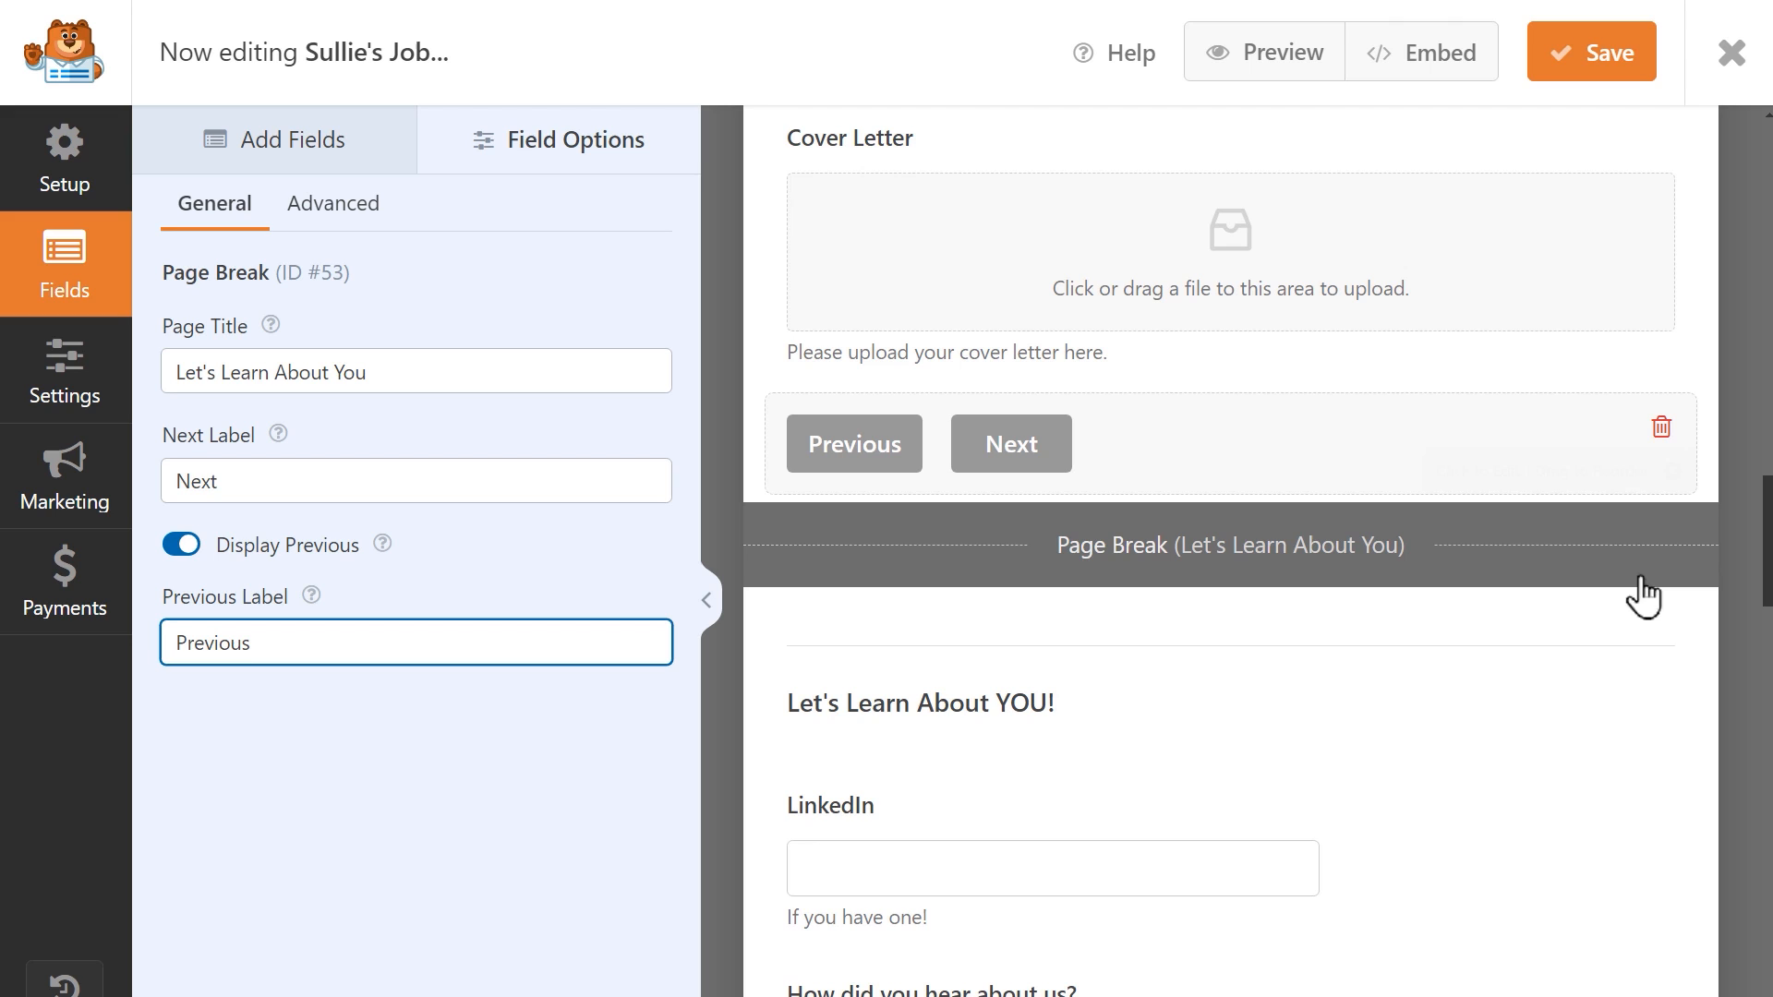
Enable Display Previous on the final page break between the Signature field and the Submit button, with the label Previous.
{"action": "left_click_drag", "start_coordinate": [1766, 545], "coordinate": [1764, 990]}
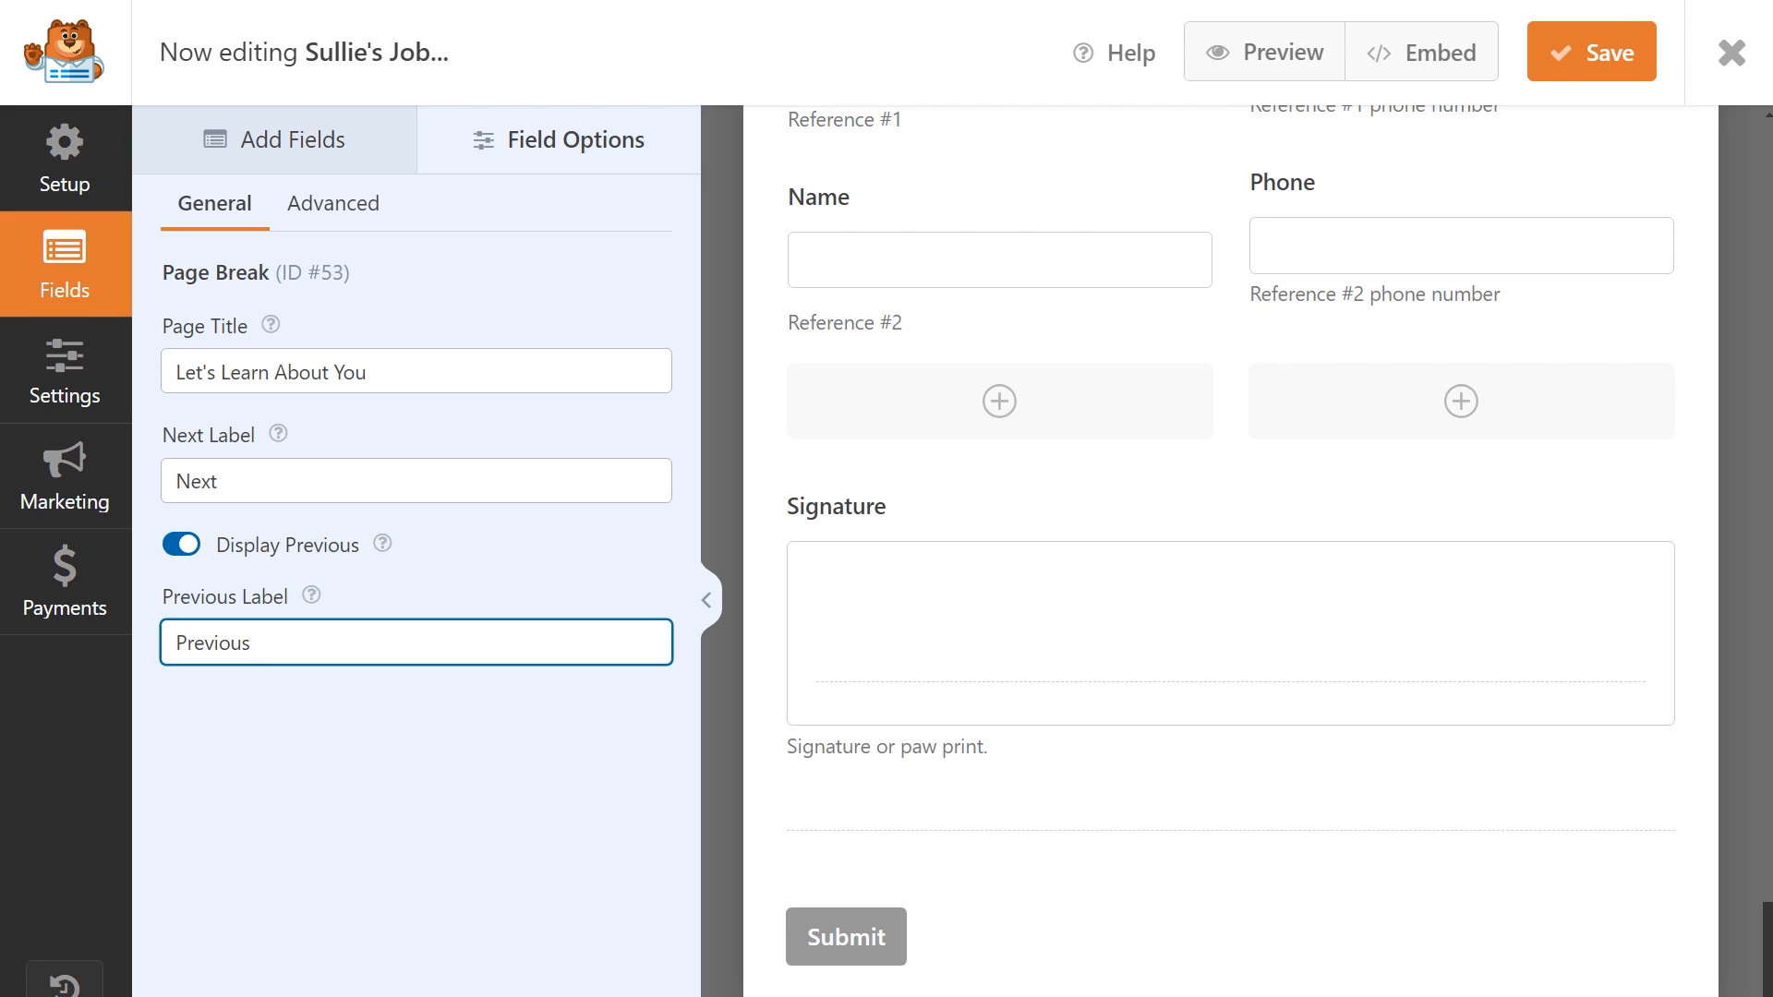
{"action": "left_click", "coordinate": [1630, 845]}
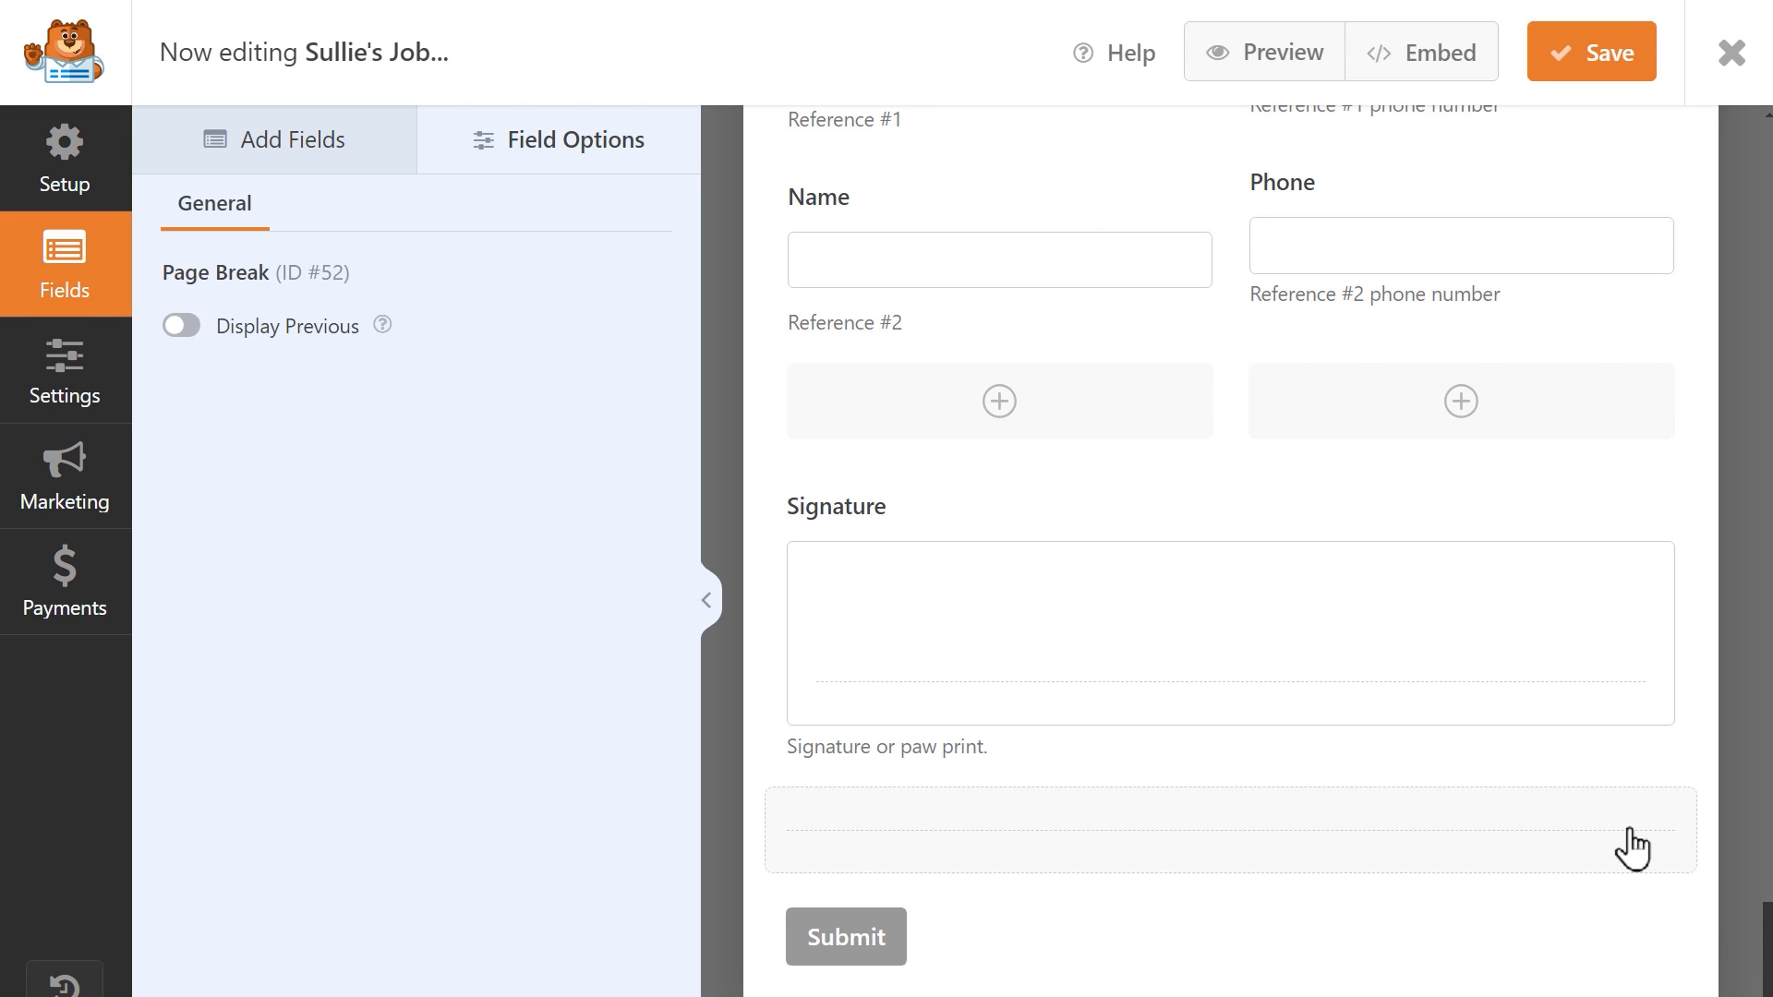
{"action": "left_click", "coordinate": [192, 330]}
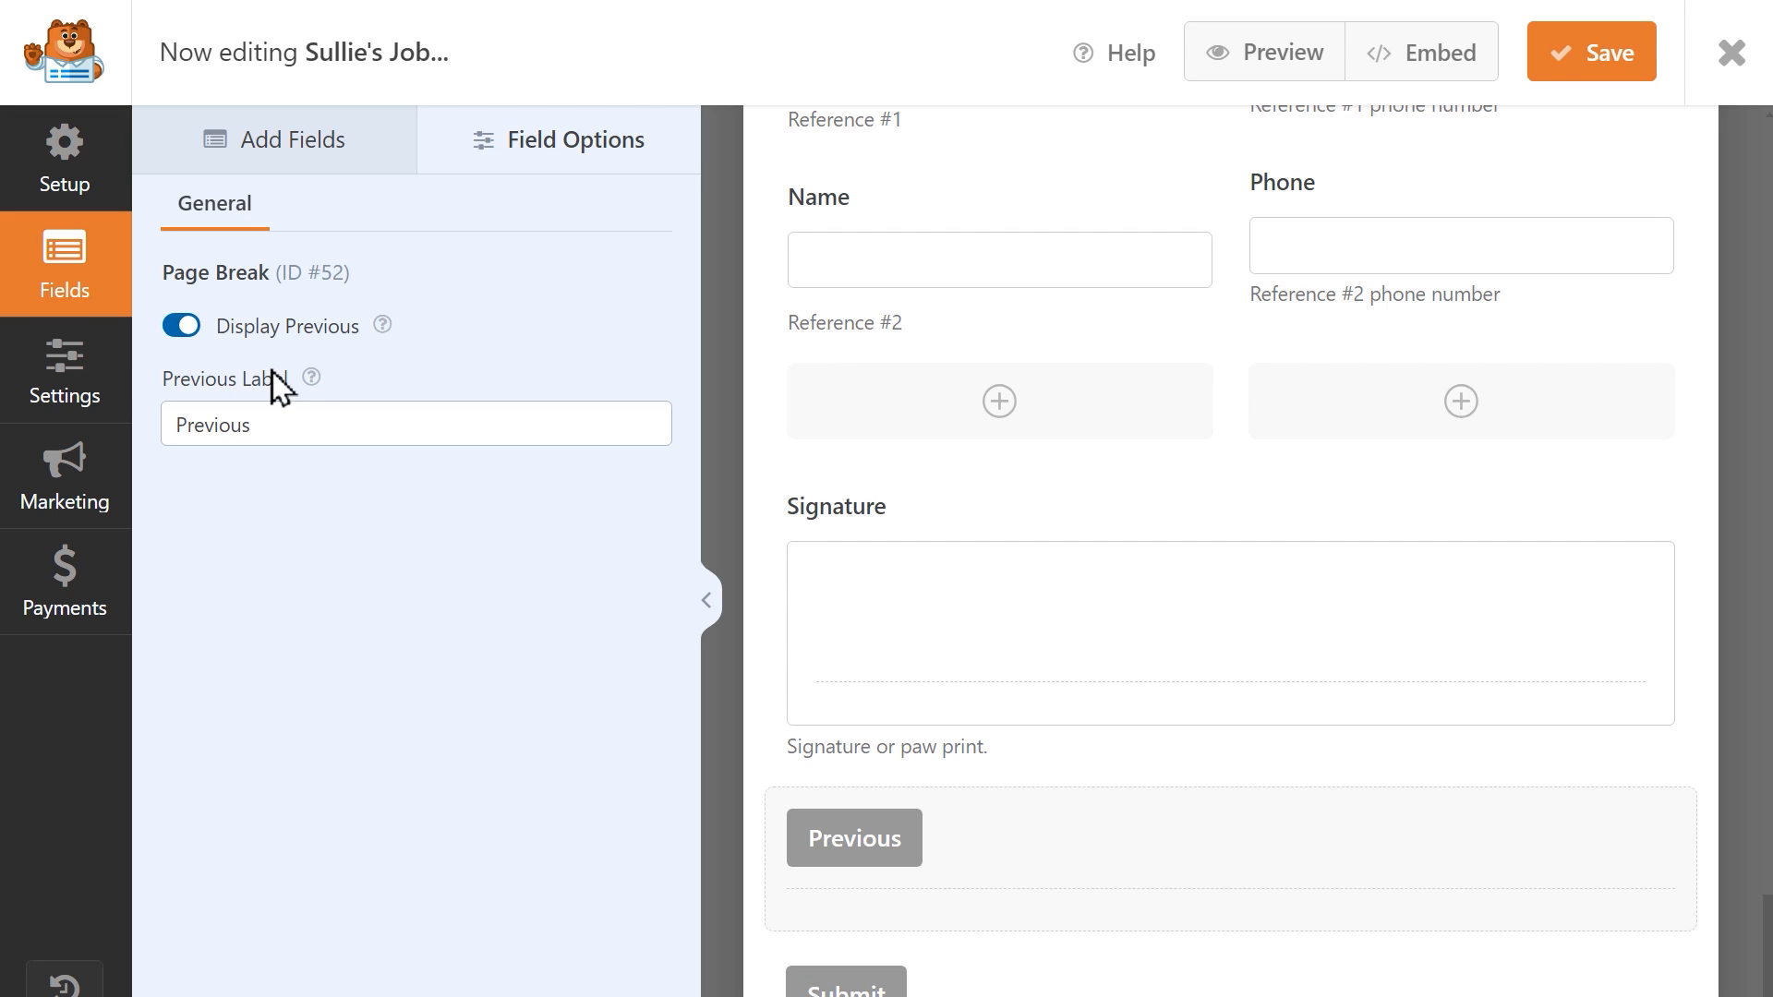
{"action": "left_click", "coordinate": [310, 425]}
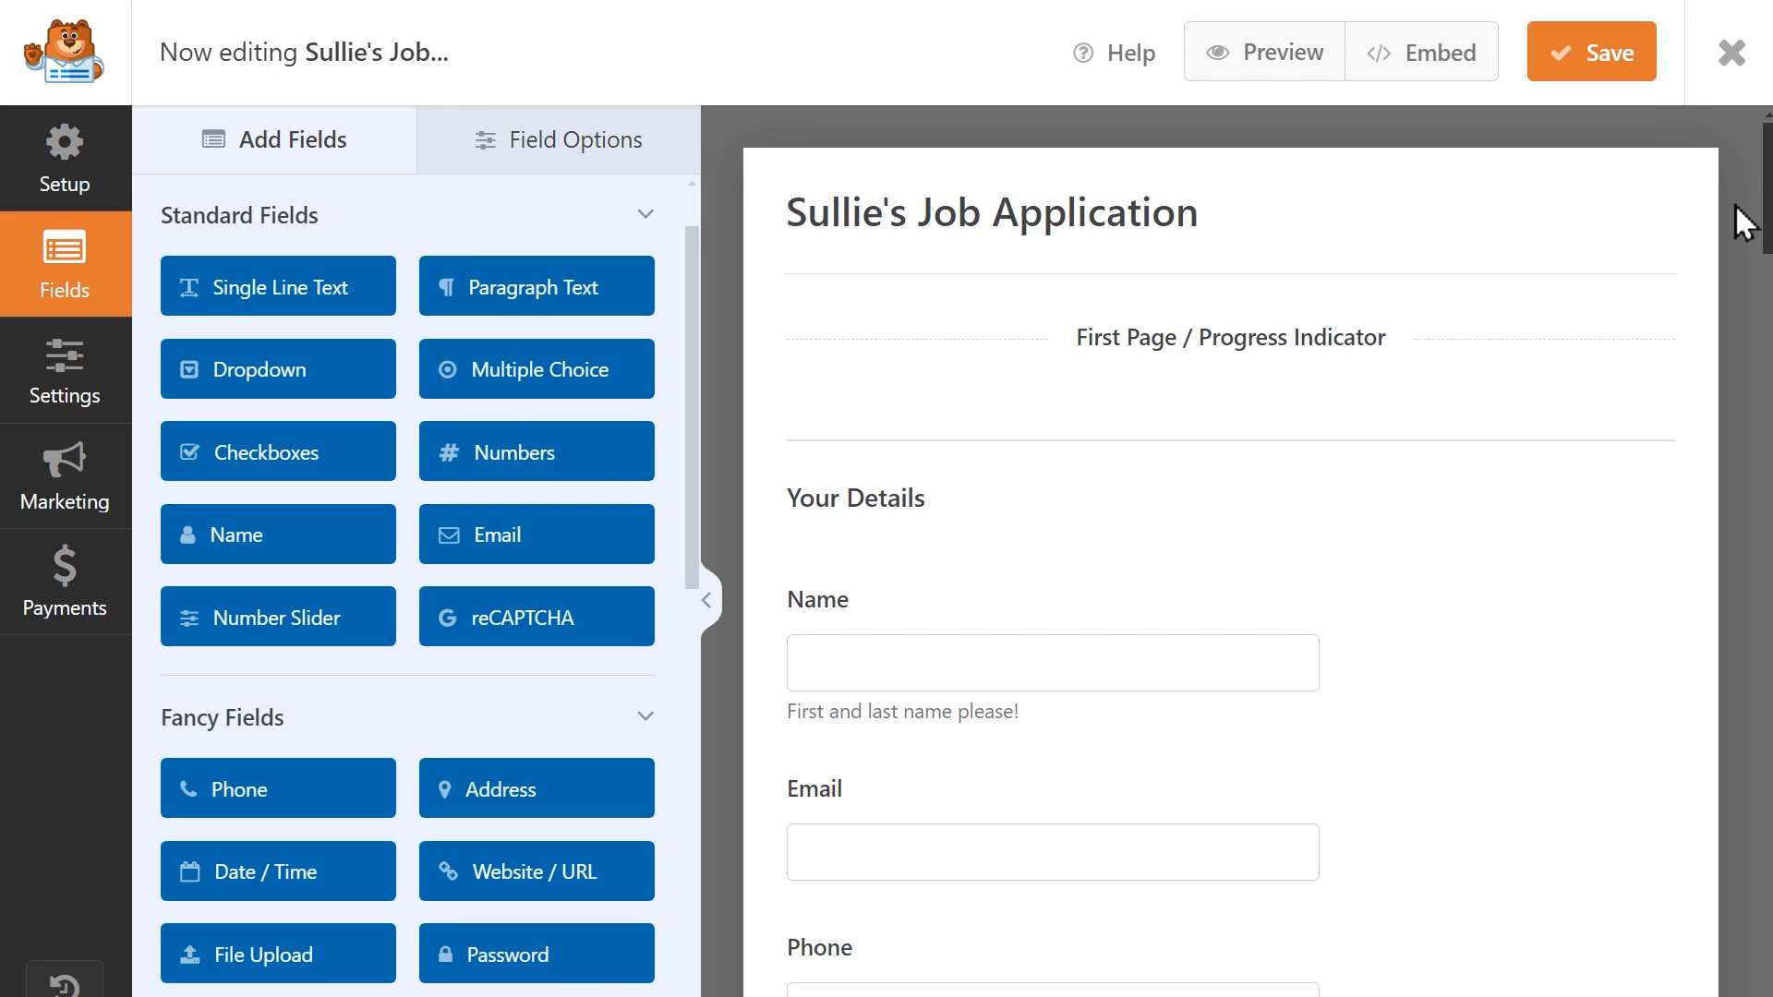
Keep Progress Bar as the first page's progress indicator and set its page indicator color to #ad0736.
{"action": "left_click", "coordinate": [1530, 316]}
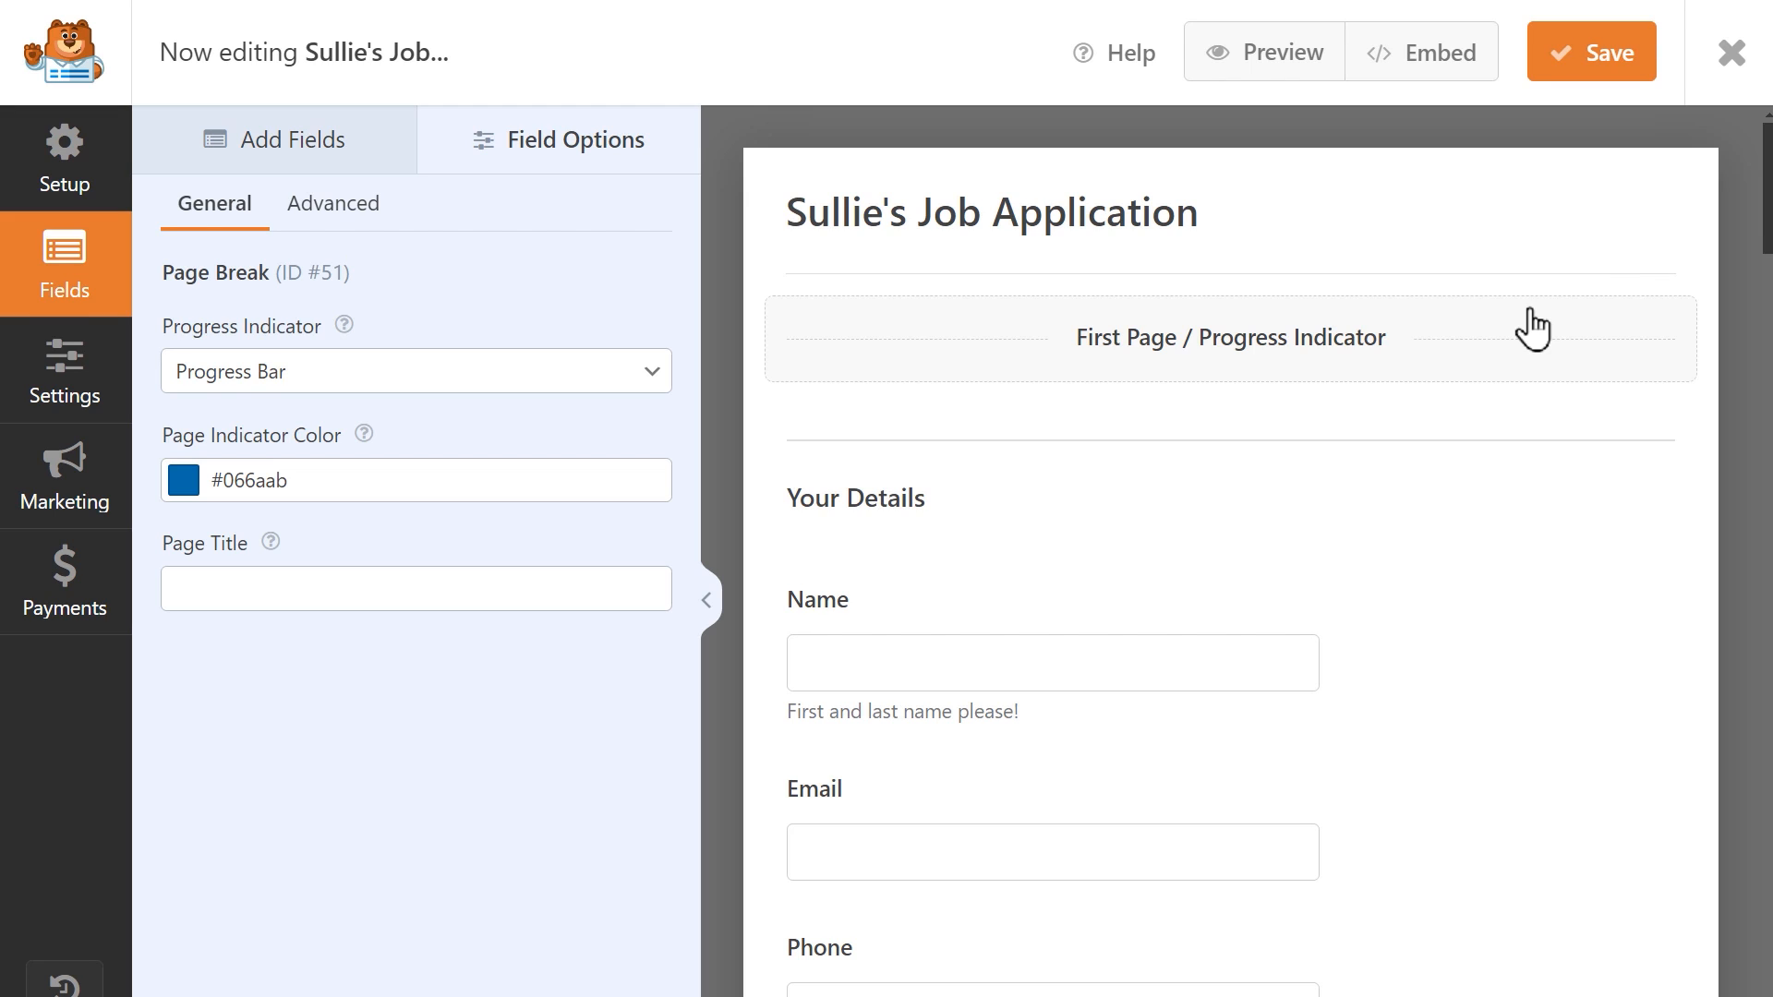
{"action": "left_click", "coordinate": [646, 374]}
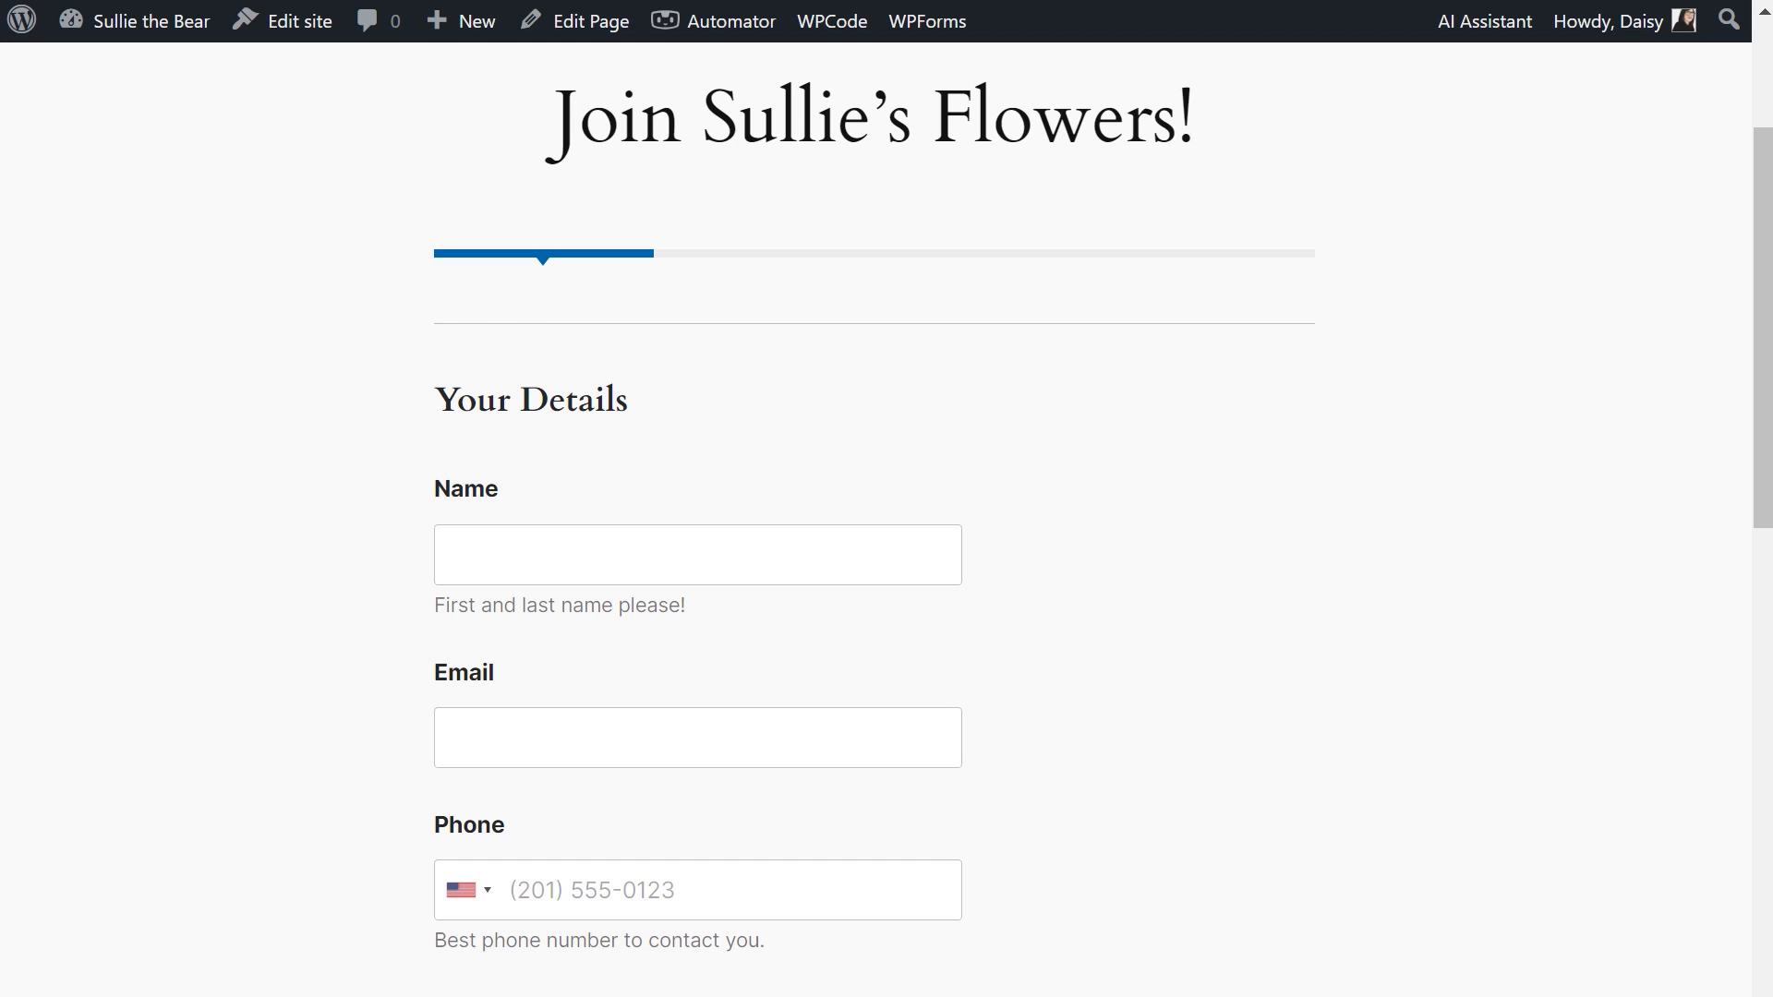
{"action": "scroll", "coordinate": [887, 554], "scroll_direction": "down", "scroll_amount": 8}
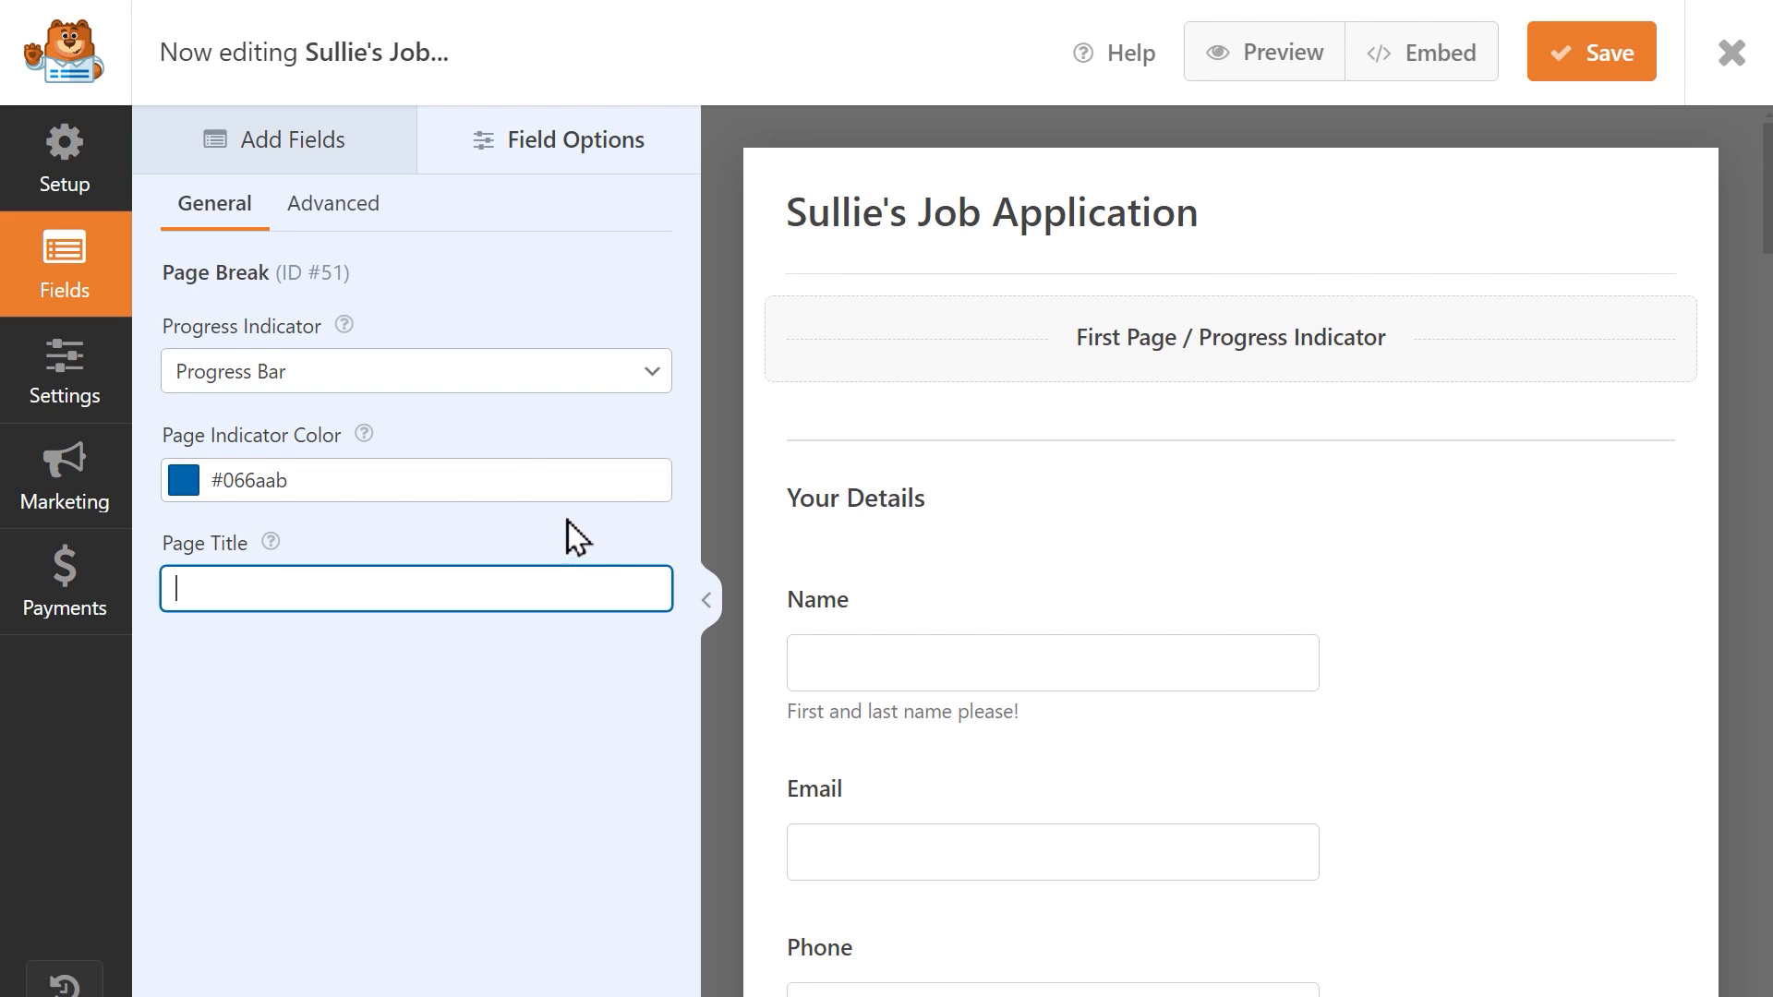
{"action": "left_click", "coordinate": [534, 480]}
{"action": "left_click_drag", "start_coordinate": [392, 580], "coordinate": [392, 509]}
{"action": "left_click", "coordinate": [489, 539]}
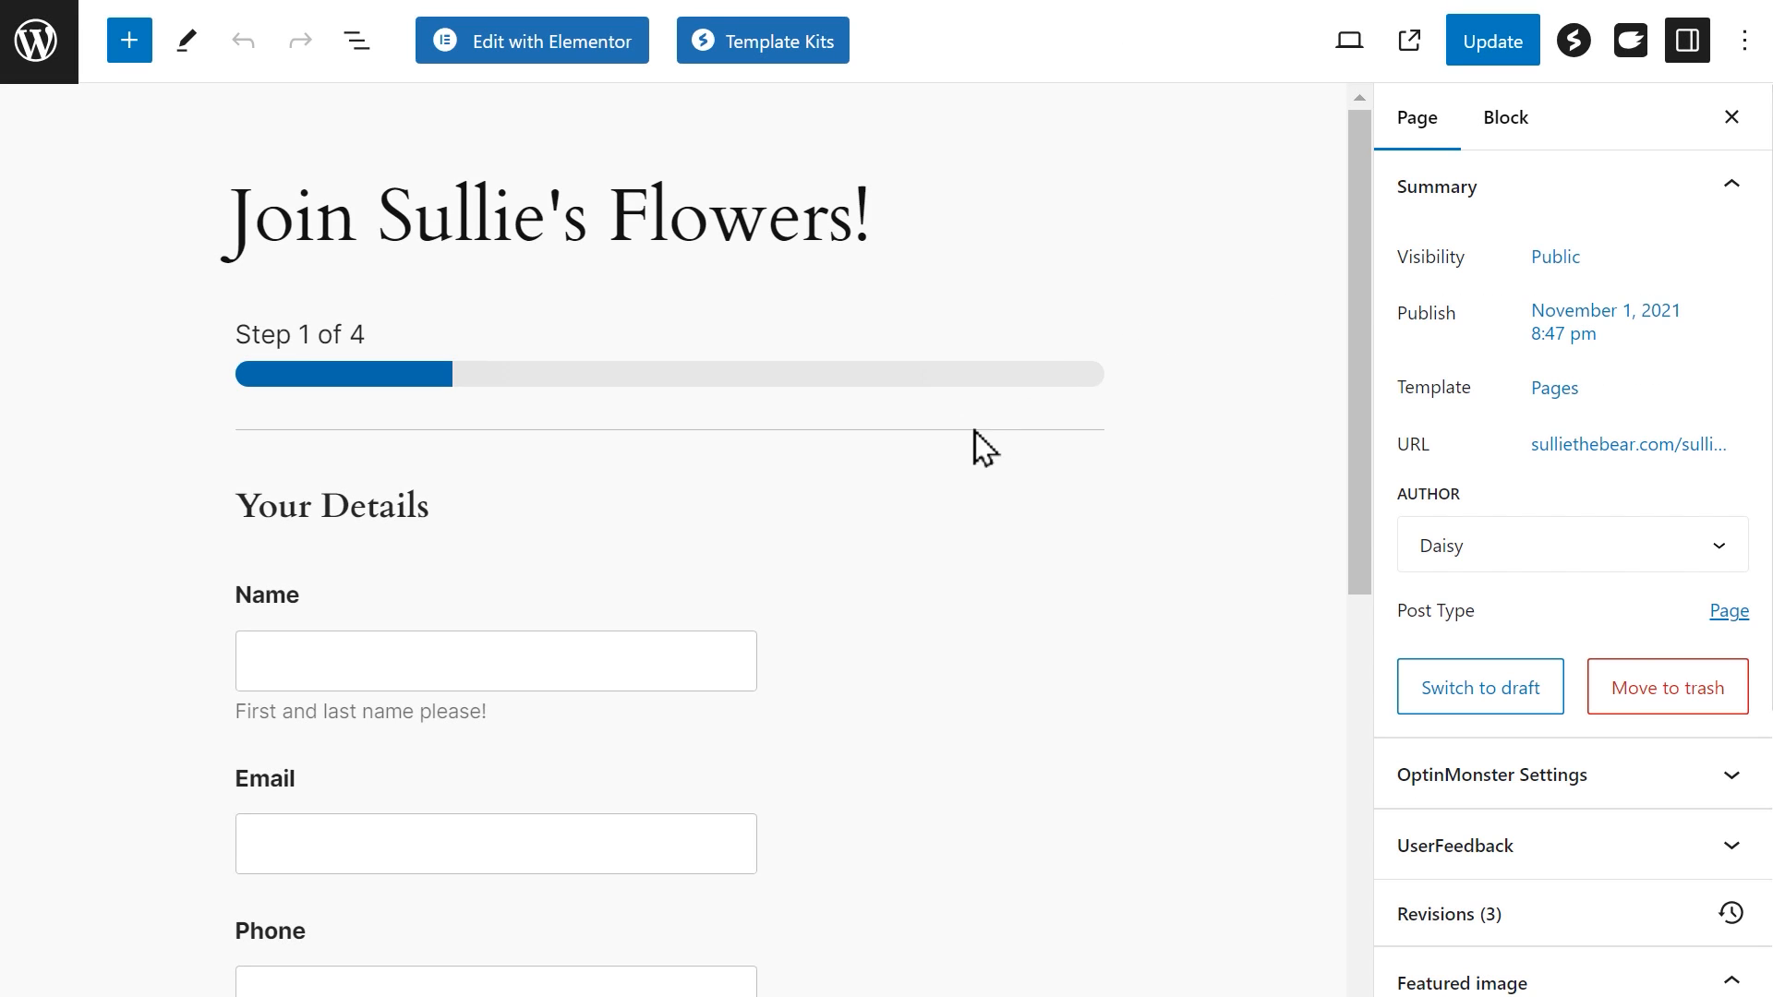
Switch to the WordPress page editor, select the WPForms block and open the custom color choice for its Page Break style.
{"action": "left_click", "coordinate": [958, 460]}
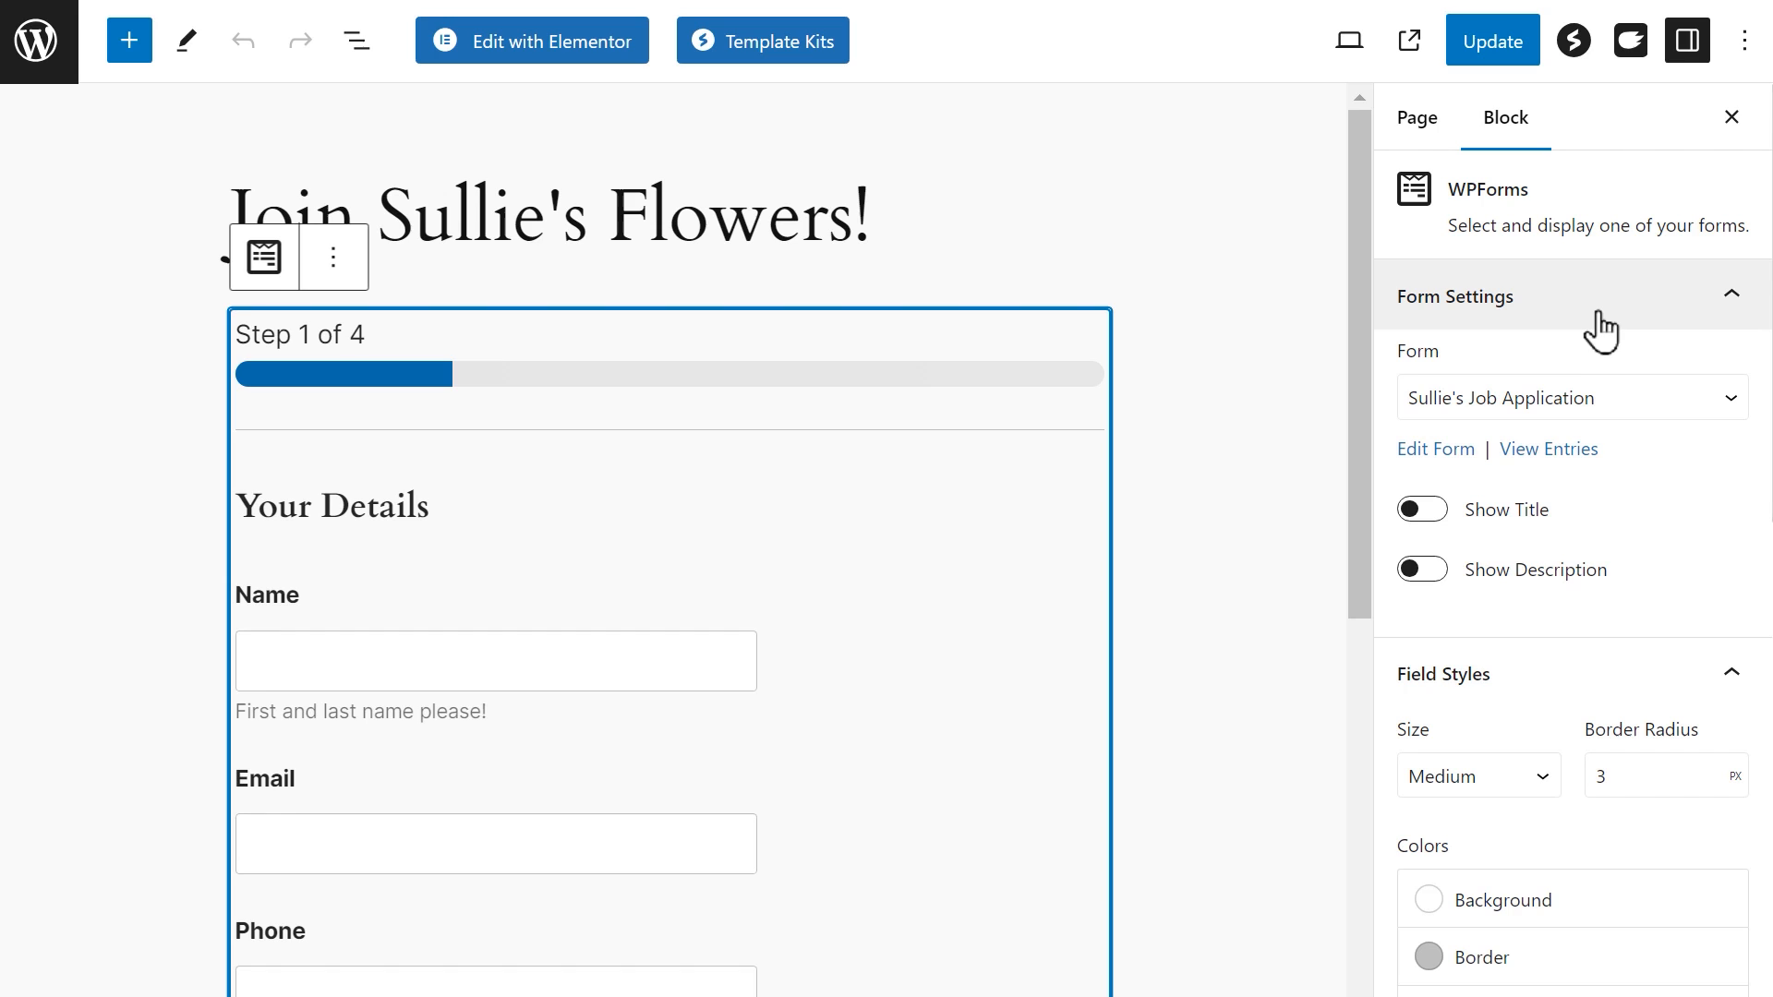
{"action": "scroll", "coordinate": [1600, 330], "scroll_direction": "down", "scroll_amount": 12}
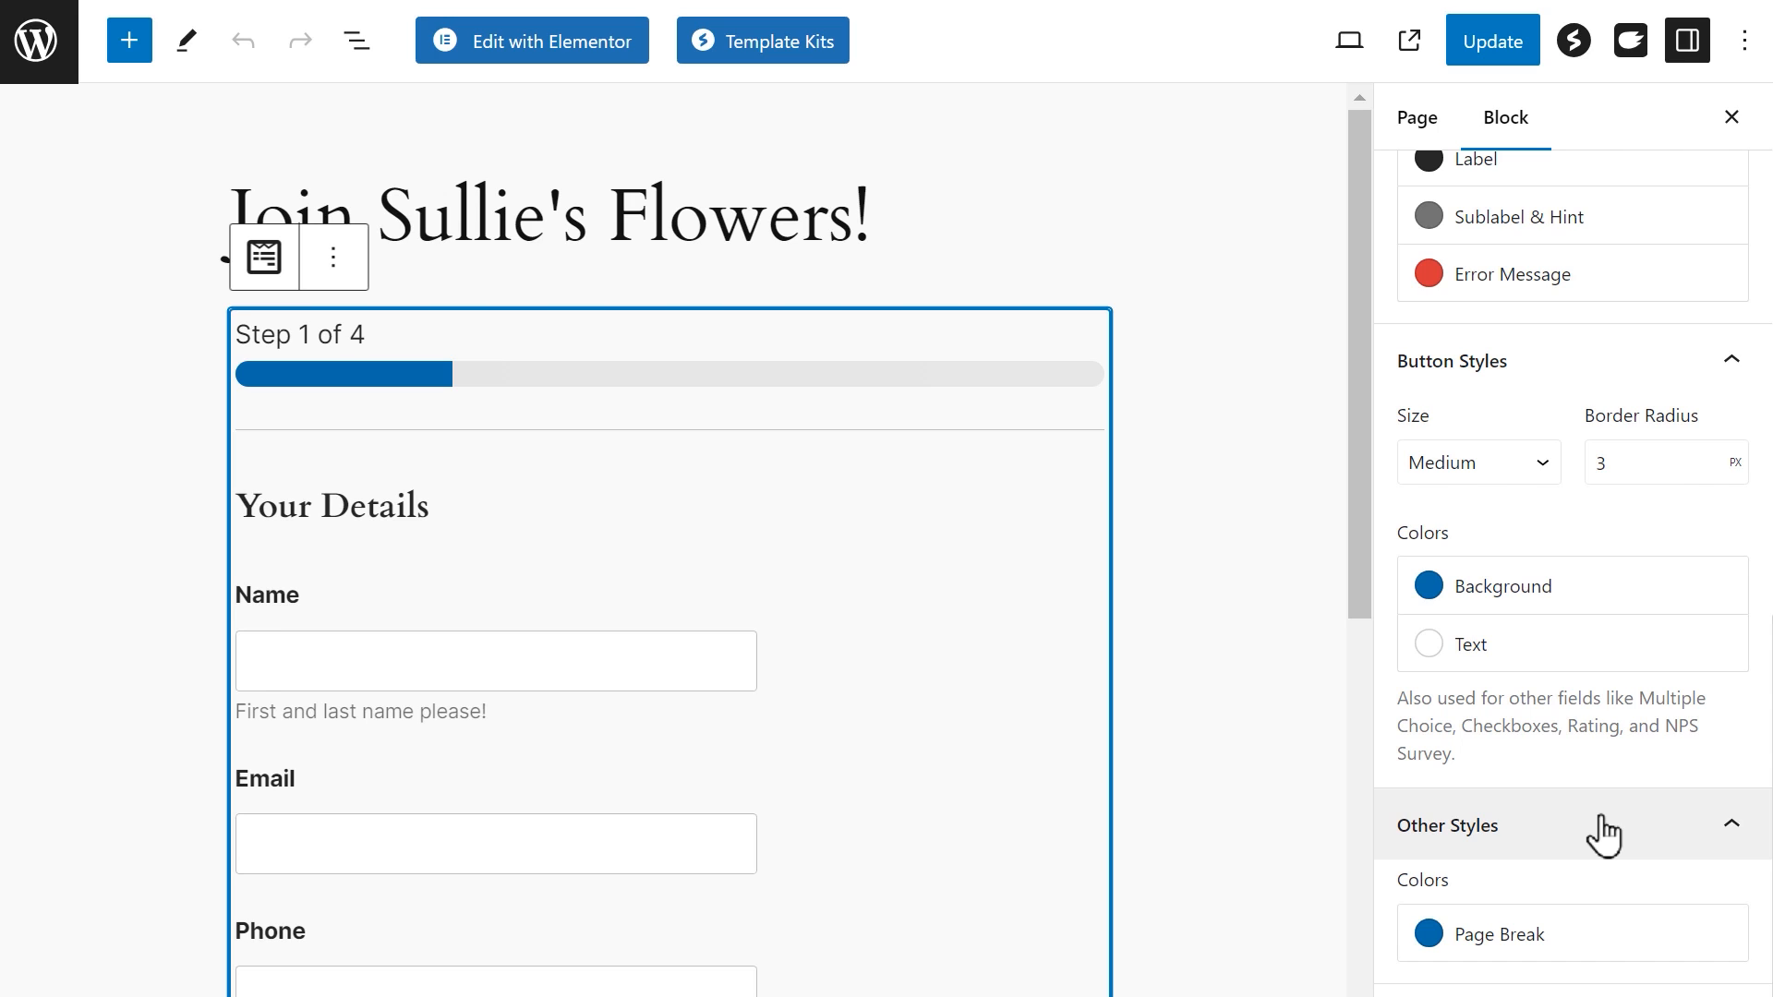
{"action": "left_click", "coordinate": [1610, 934]}
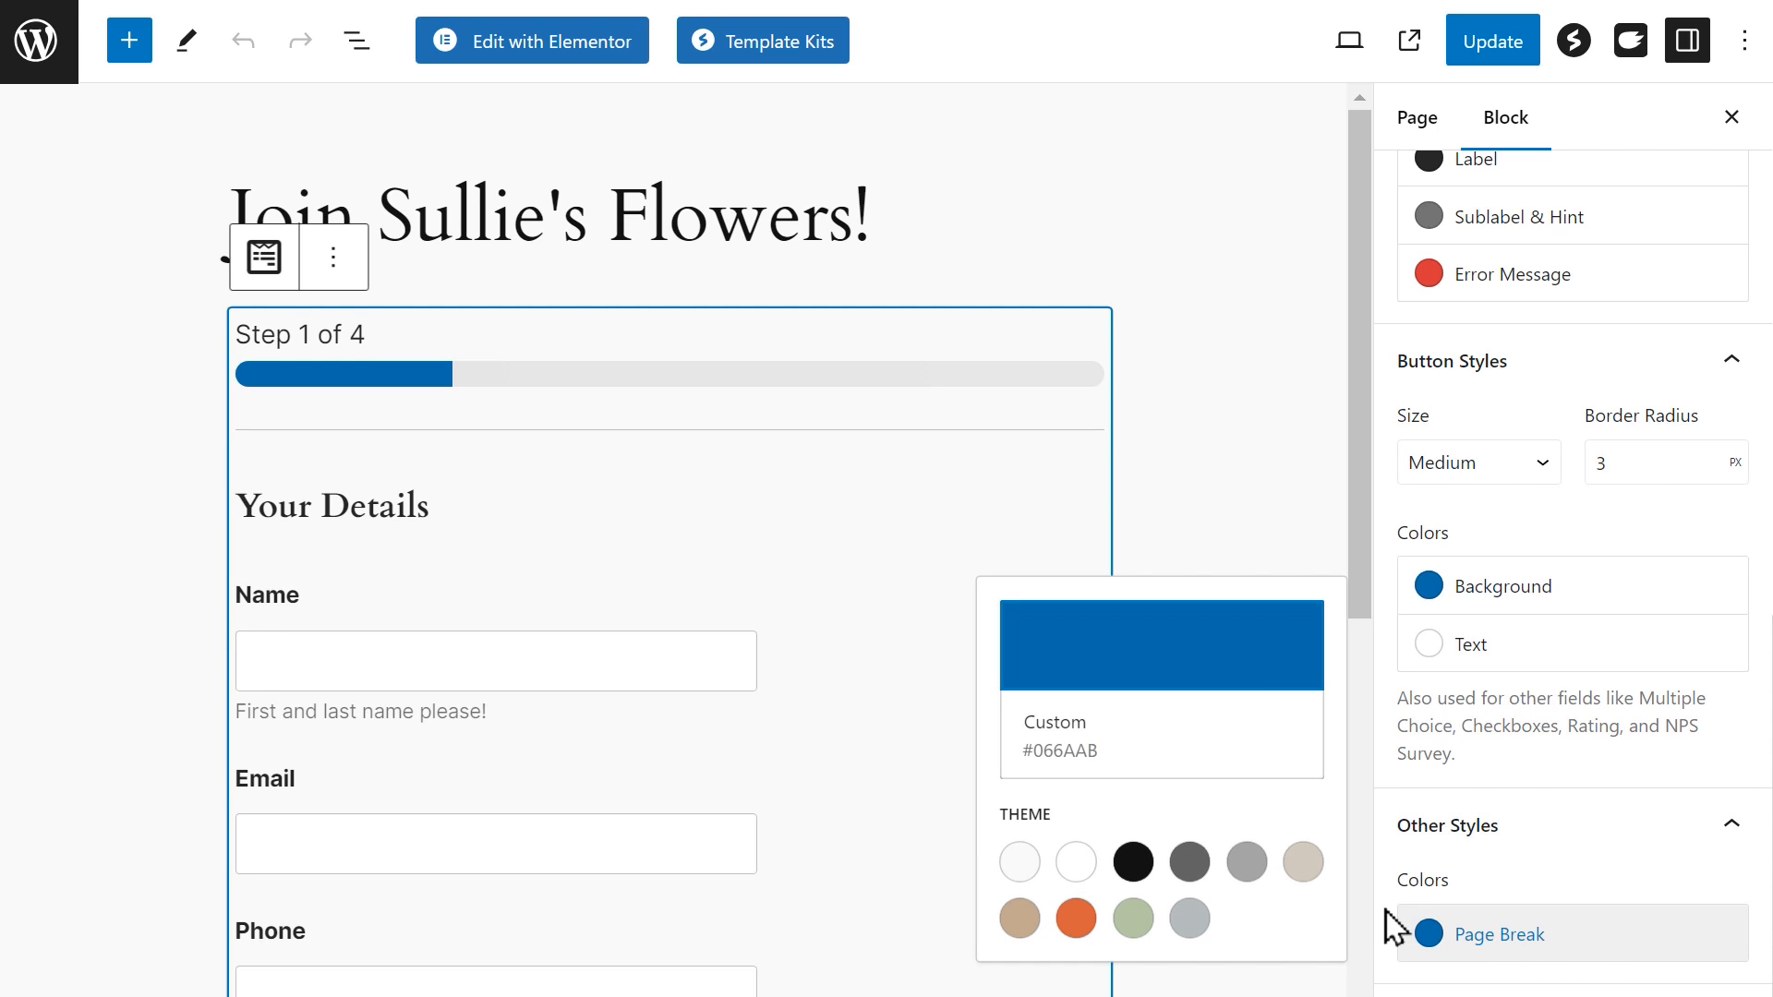
{"action": "left_click", "coordinate": [1251, 681]}
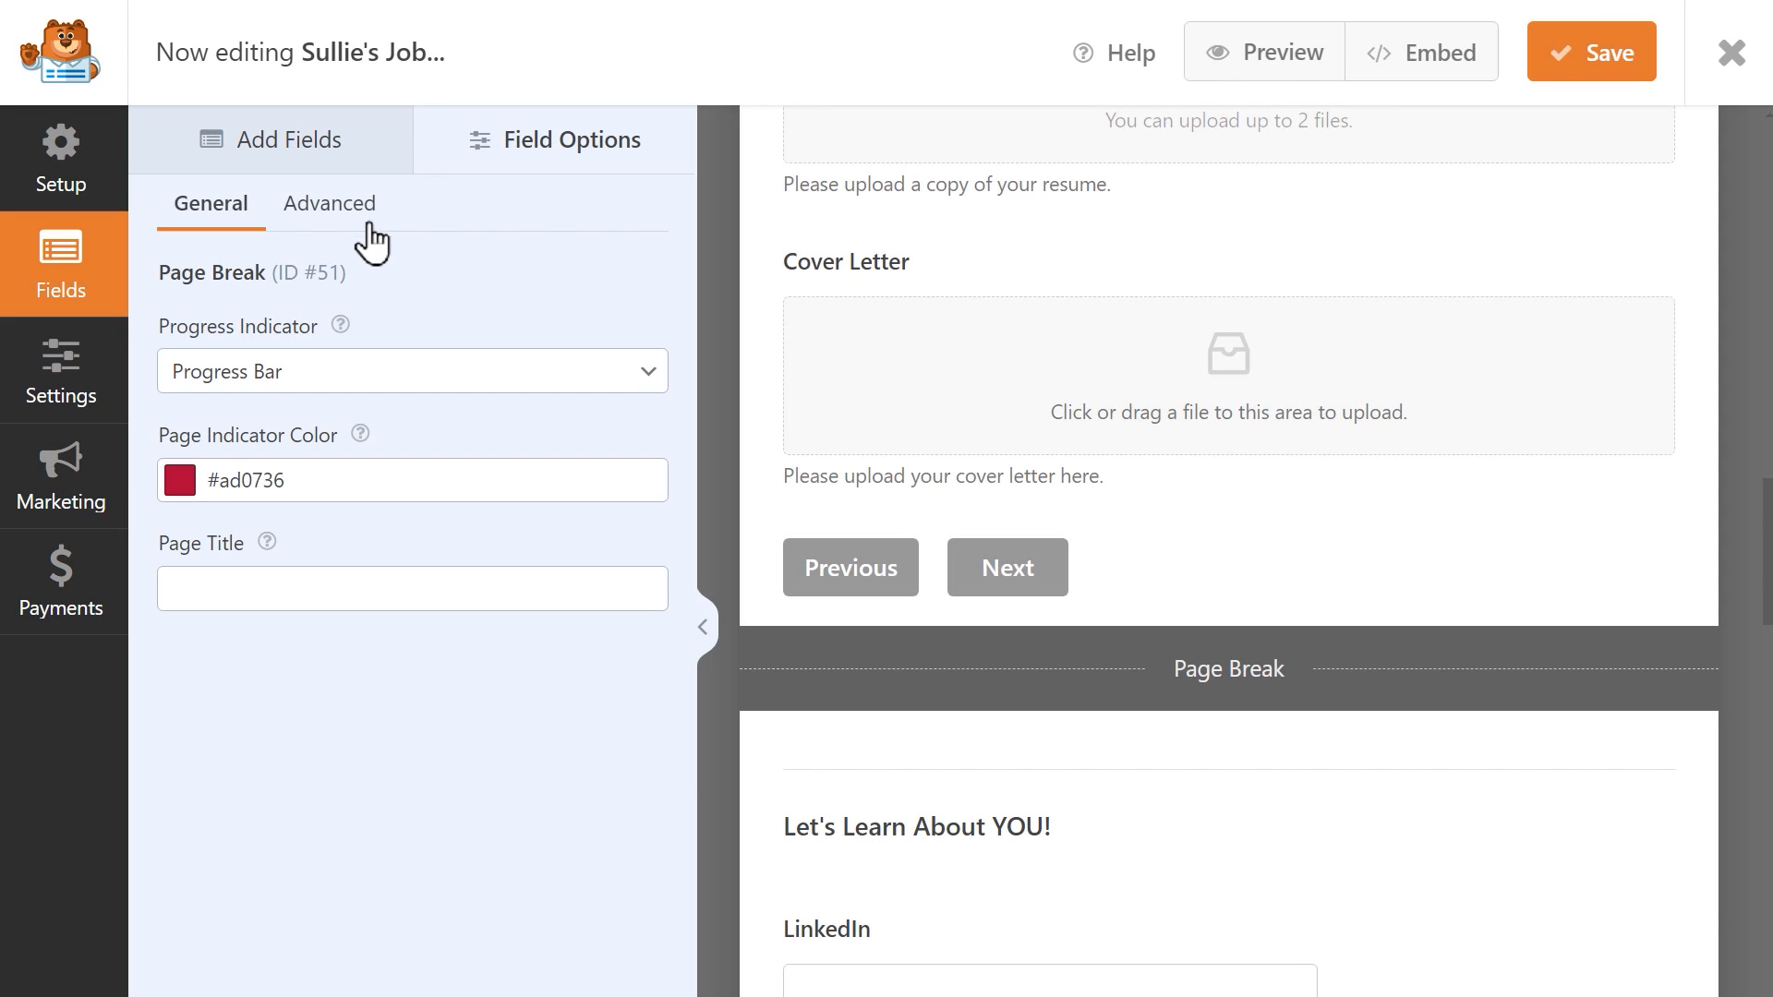
Back in the form builder, set the first page break's Page Navigation Alignment to Split and enable Disable Scroll Animation.
{"action": "left_click", "coordinate": [359, 215]}
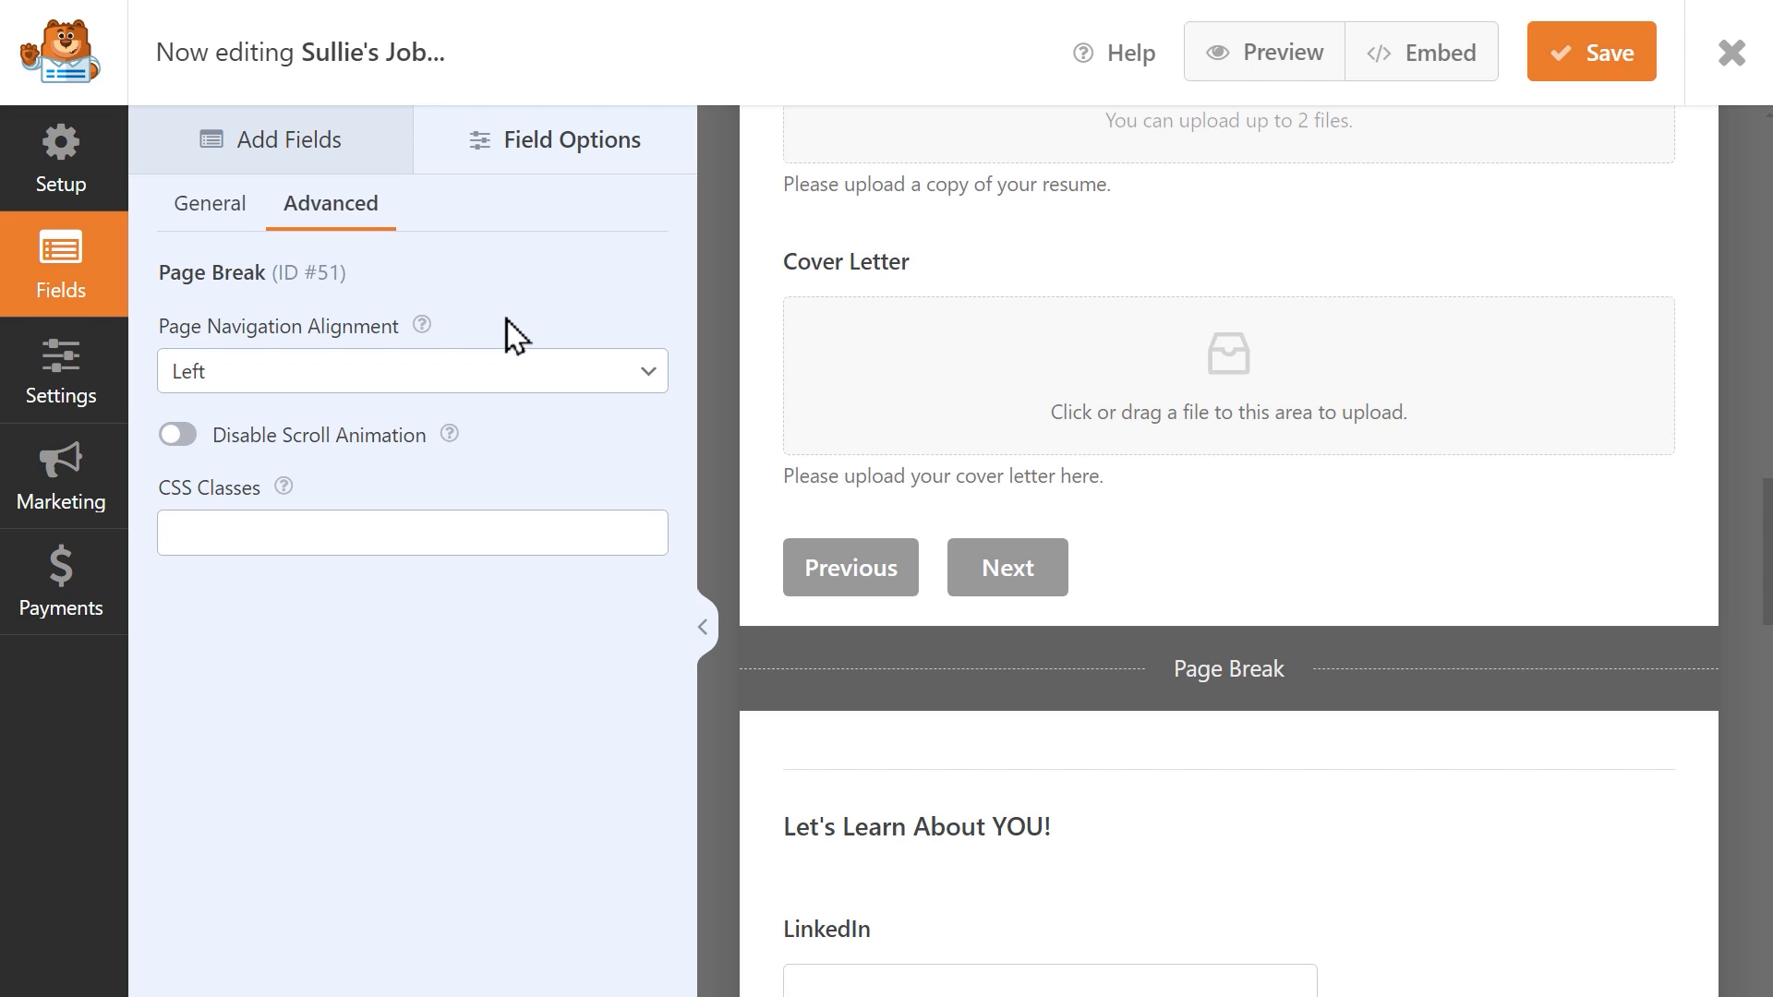
{"action": "left_click", "coordinate": [582, 374]}
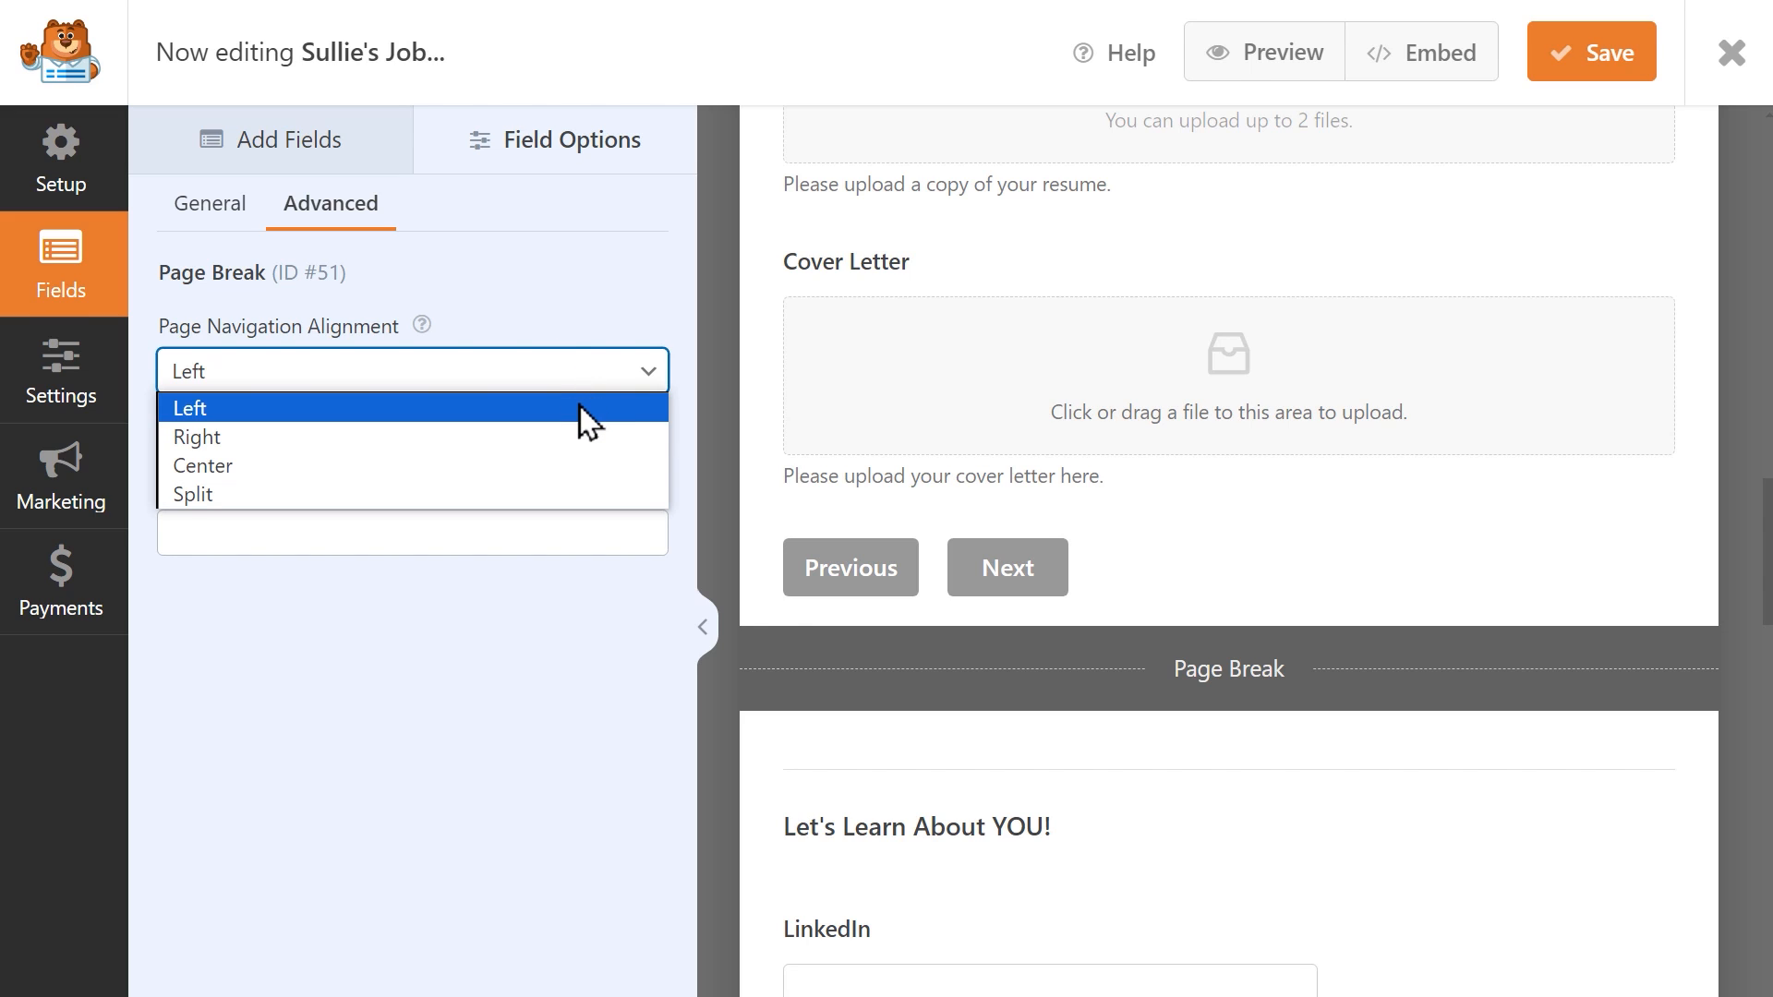
{"action": "left_click", "coordinate": [579, 407]}
{"action": "left_click", "coordinate": [590, 307]}
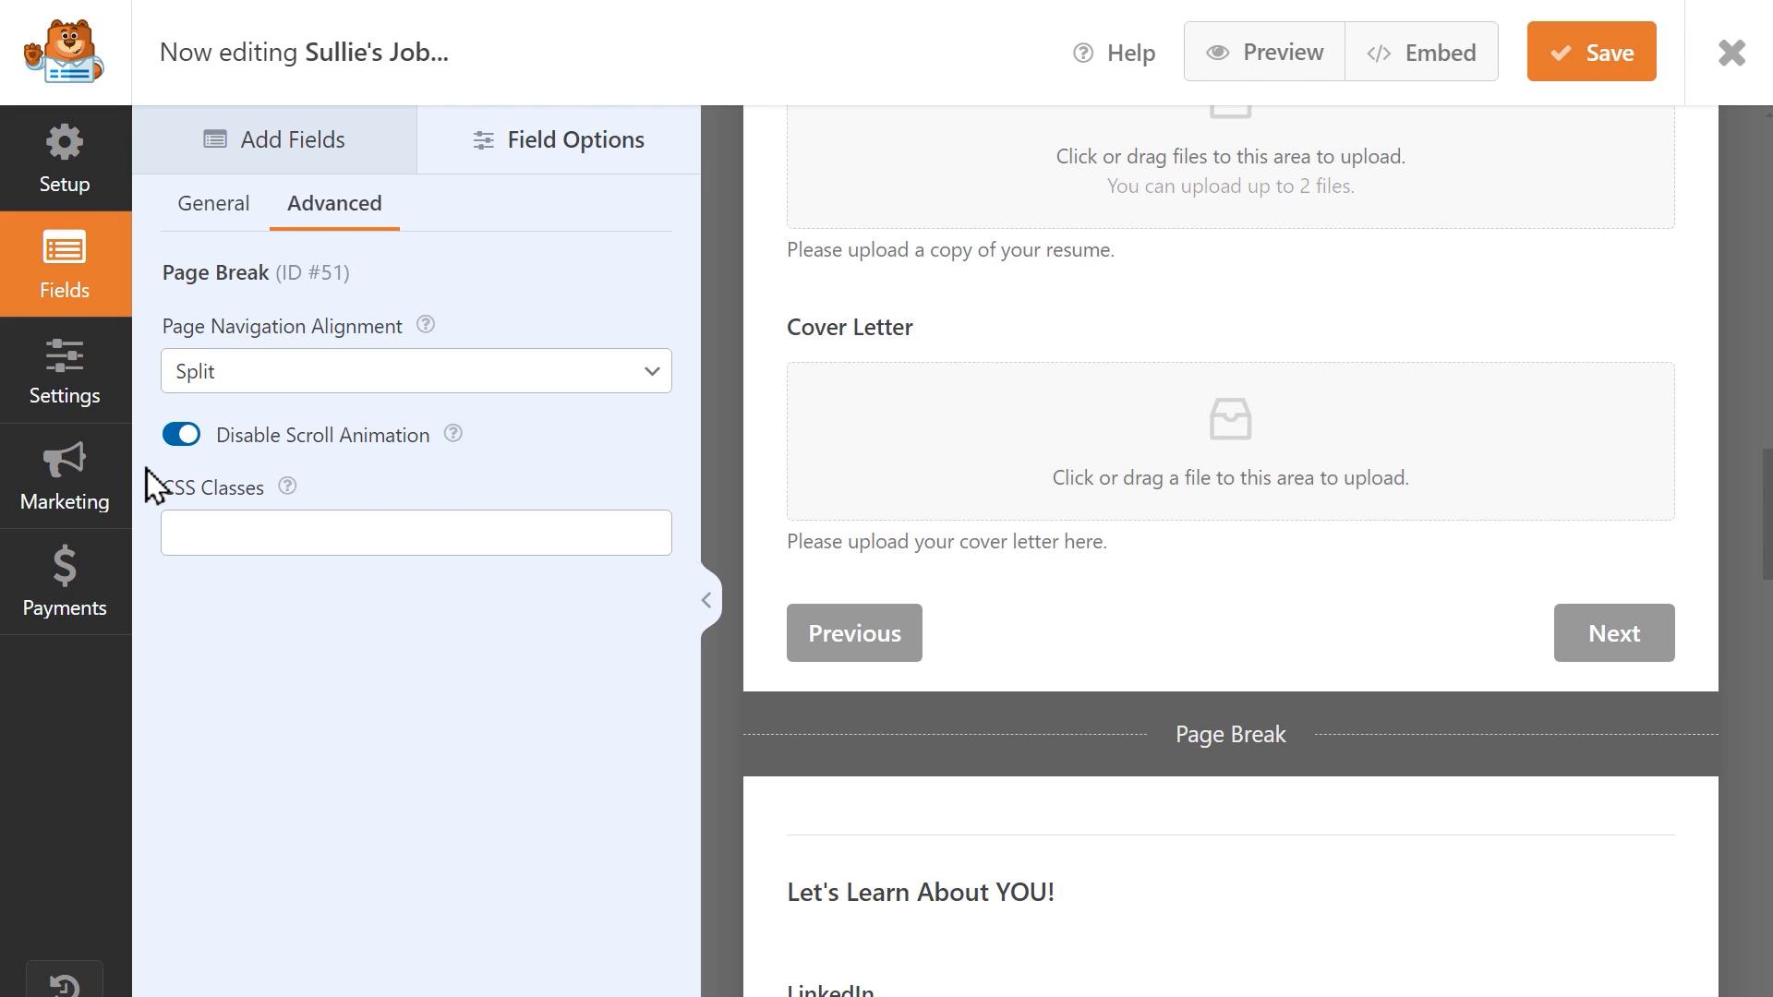
{"action": "left_click", "coordinate": [376, 545]}
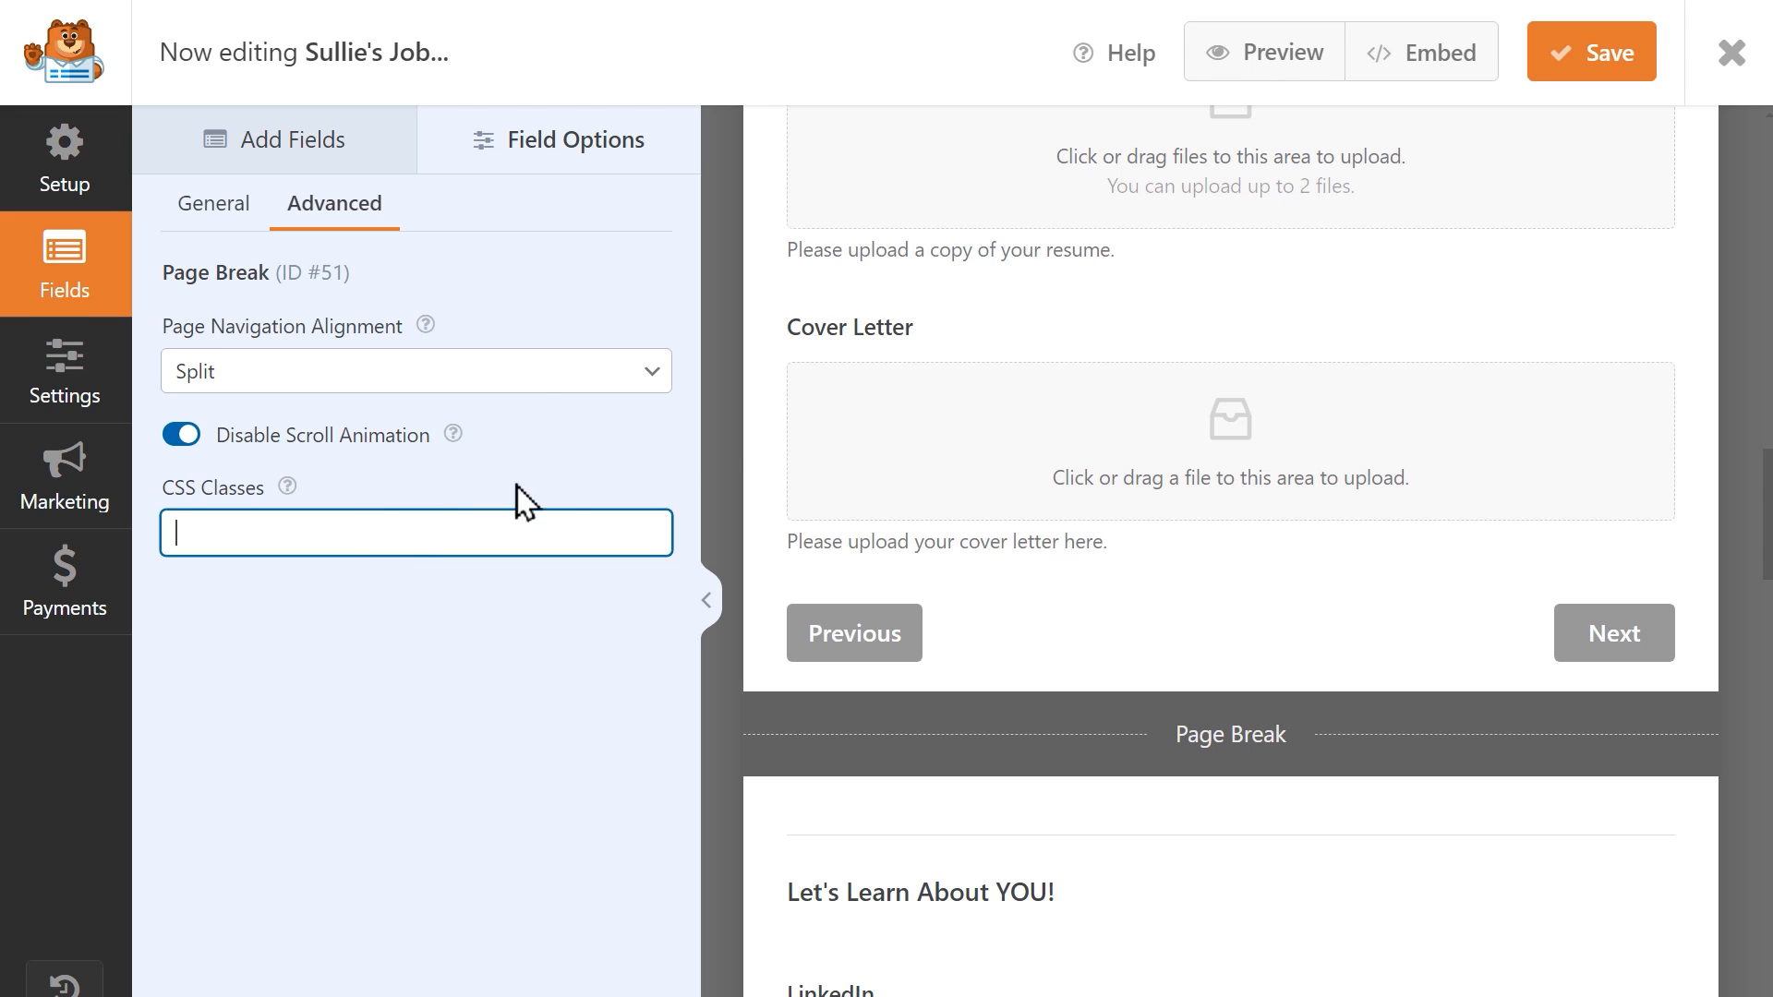
Save the form and advance past the first page of the published multi-page form.
{"action": "left_click", "coordinate": [1570, 64]}
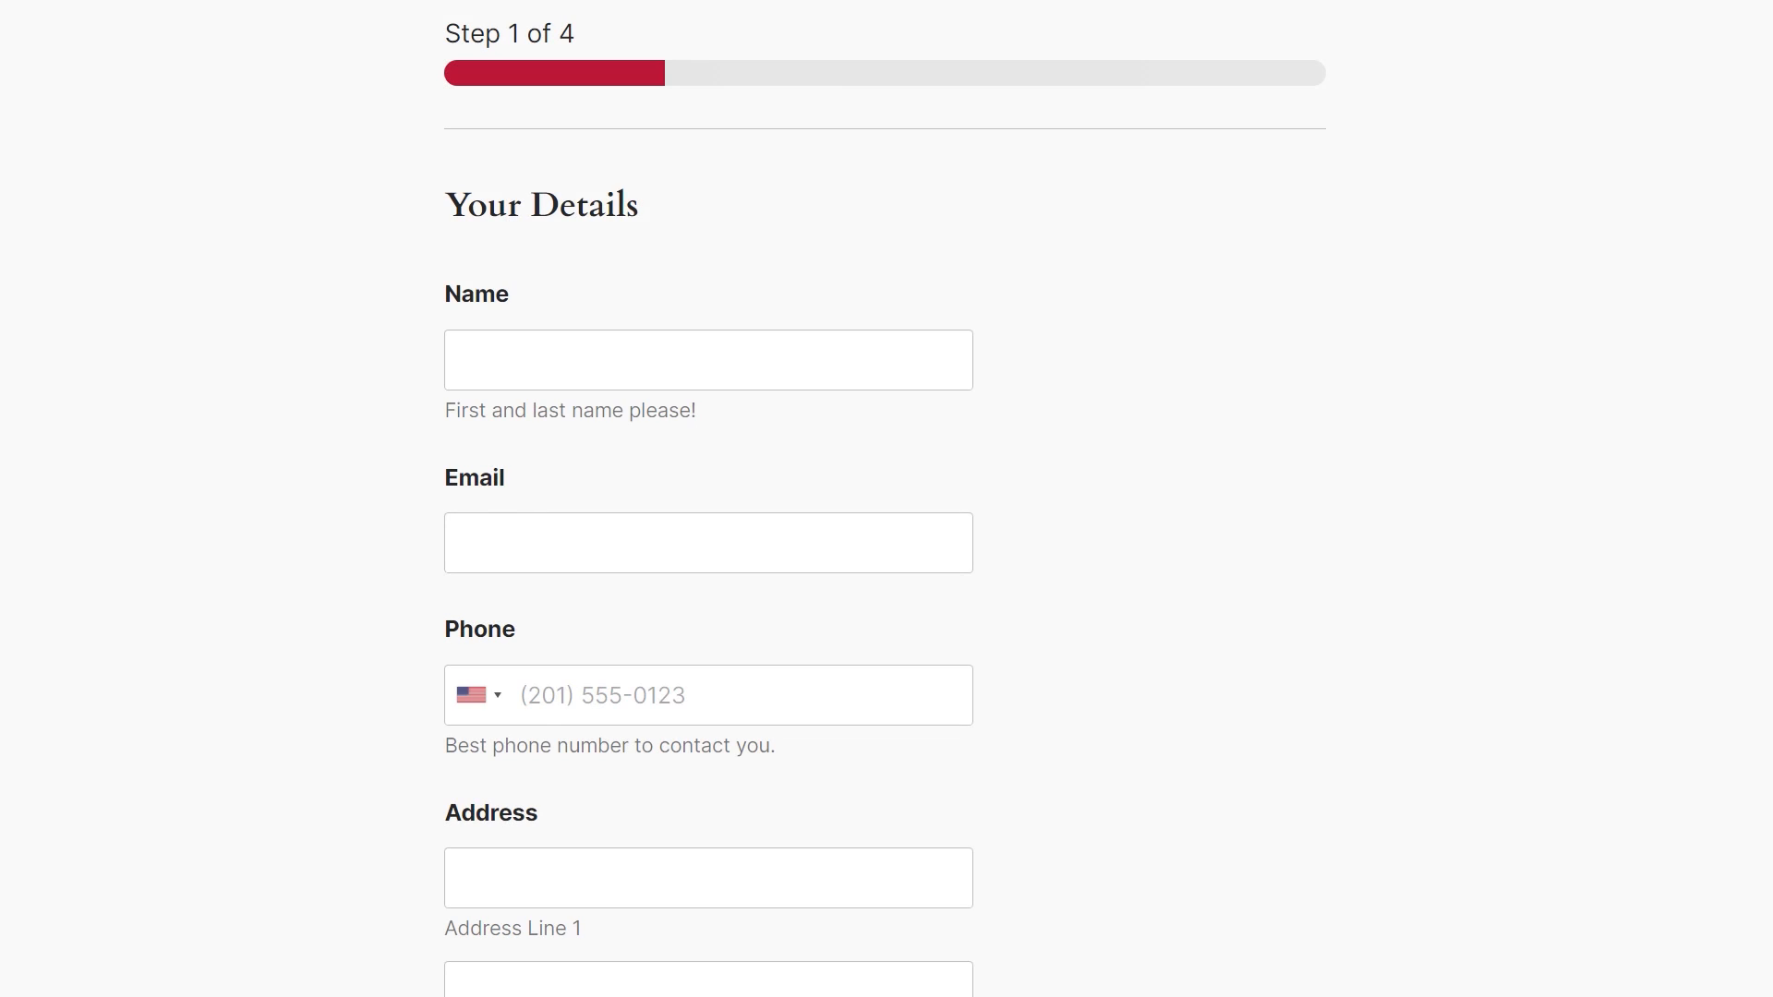
{"action": "scroll", "coordinate": [1723, 544], "scroll_direction": "down", "scroll_amount": 5}
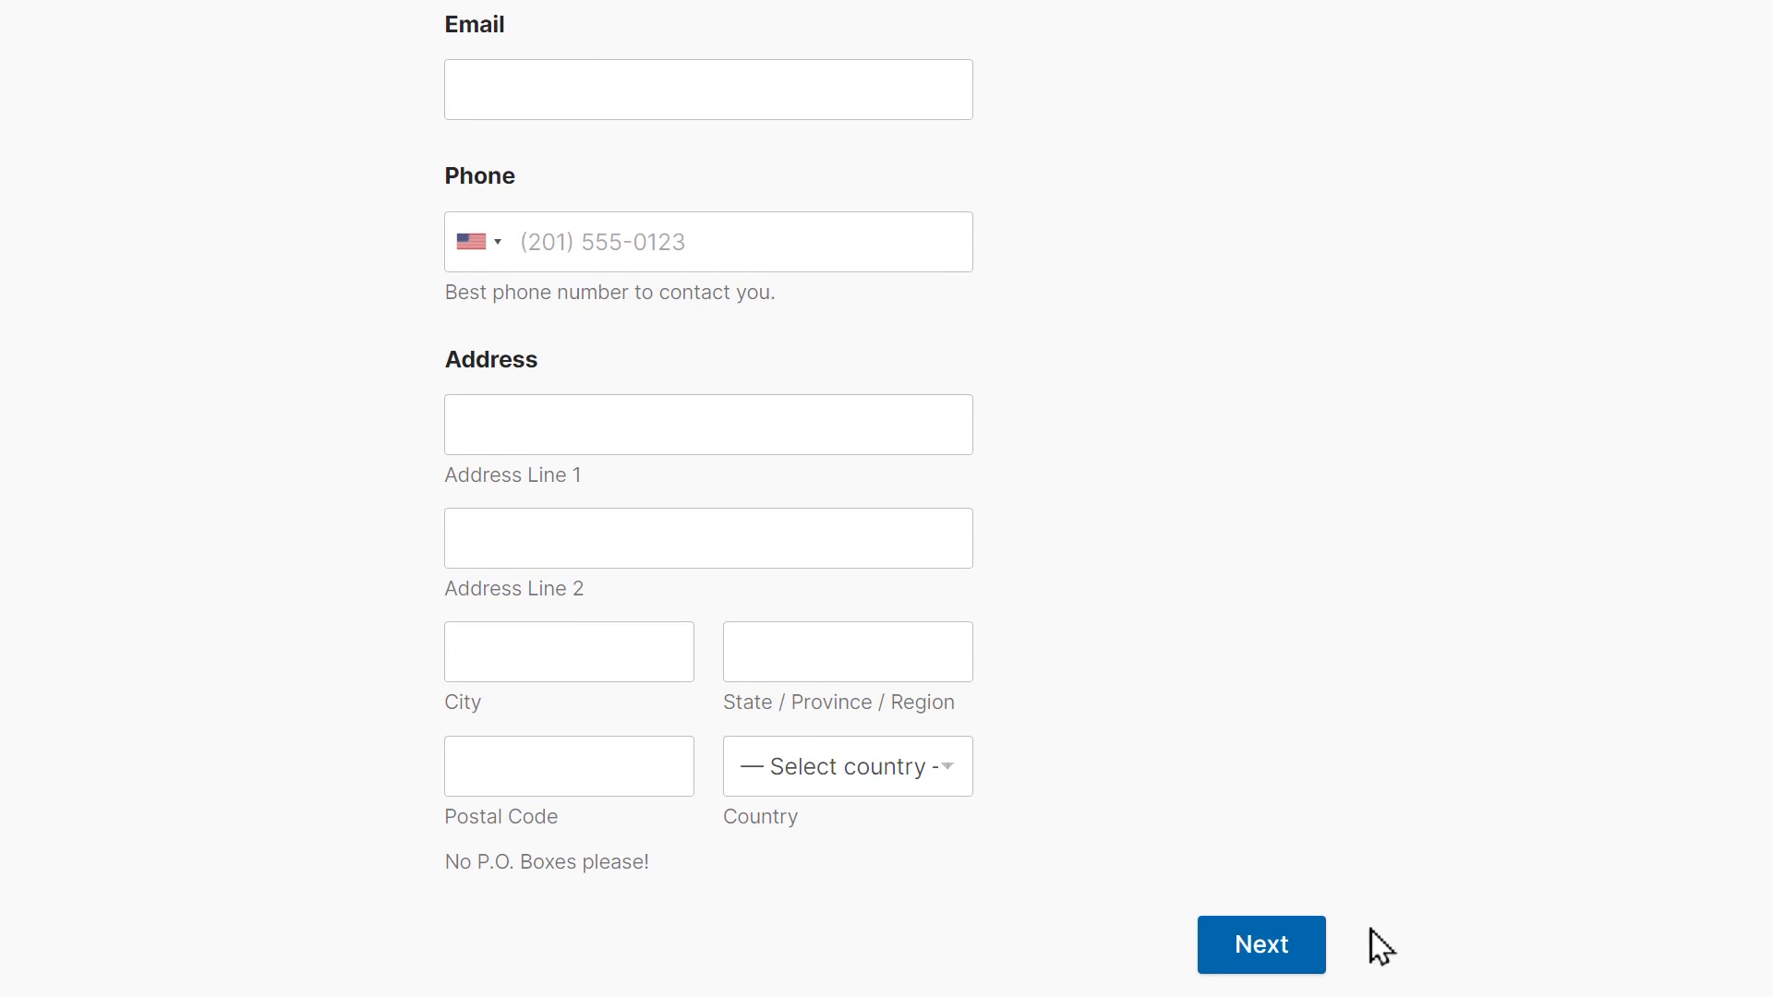
{"action": "left_click", "coordinate": [1301, 972]}
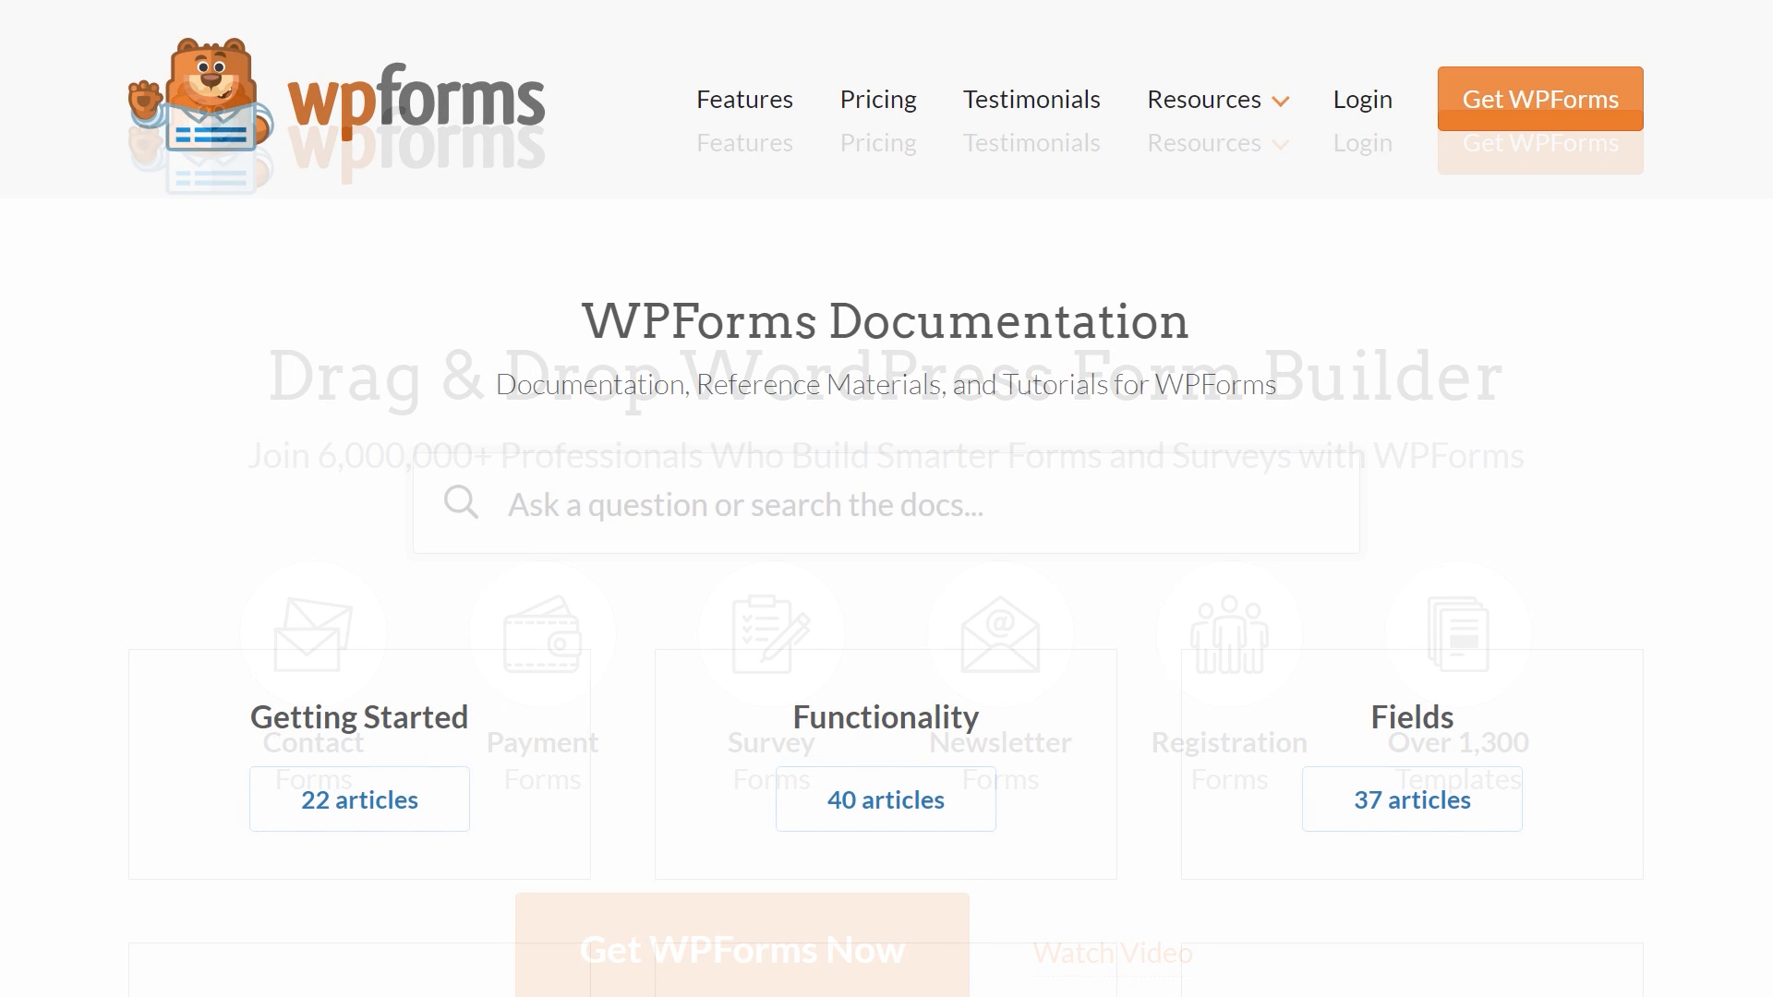
Browse the WPForms documentation categories and the support request form in the account area.
{"action": "scroll", "coordinate": [887, 498], "scroll_direction": "down", "scroll_amount": 7}
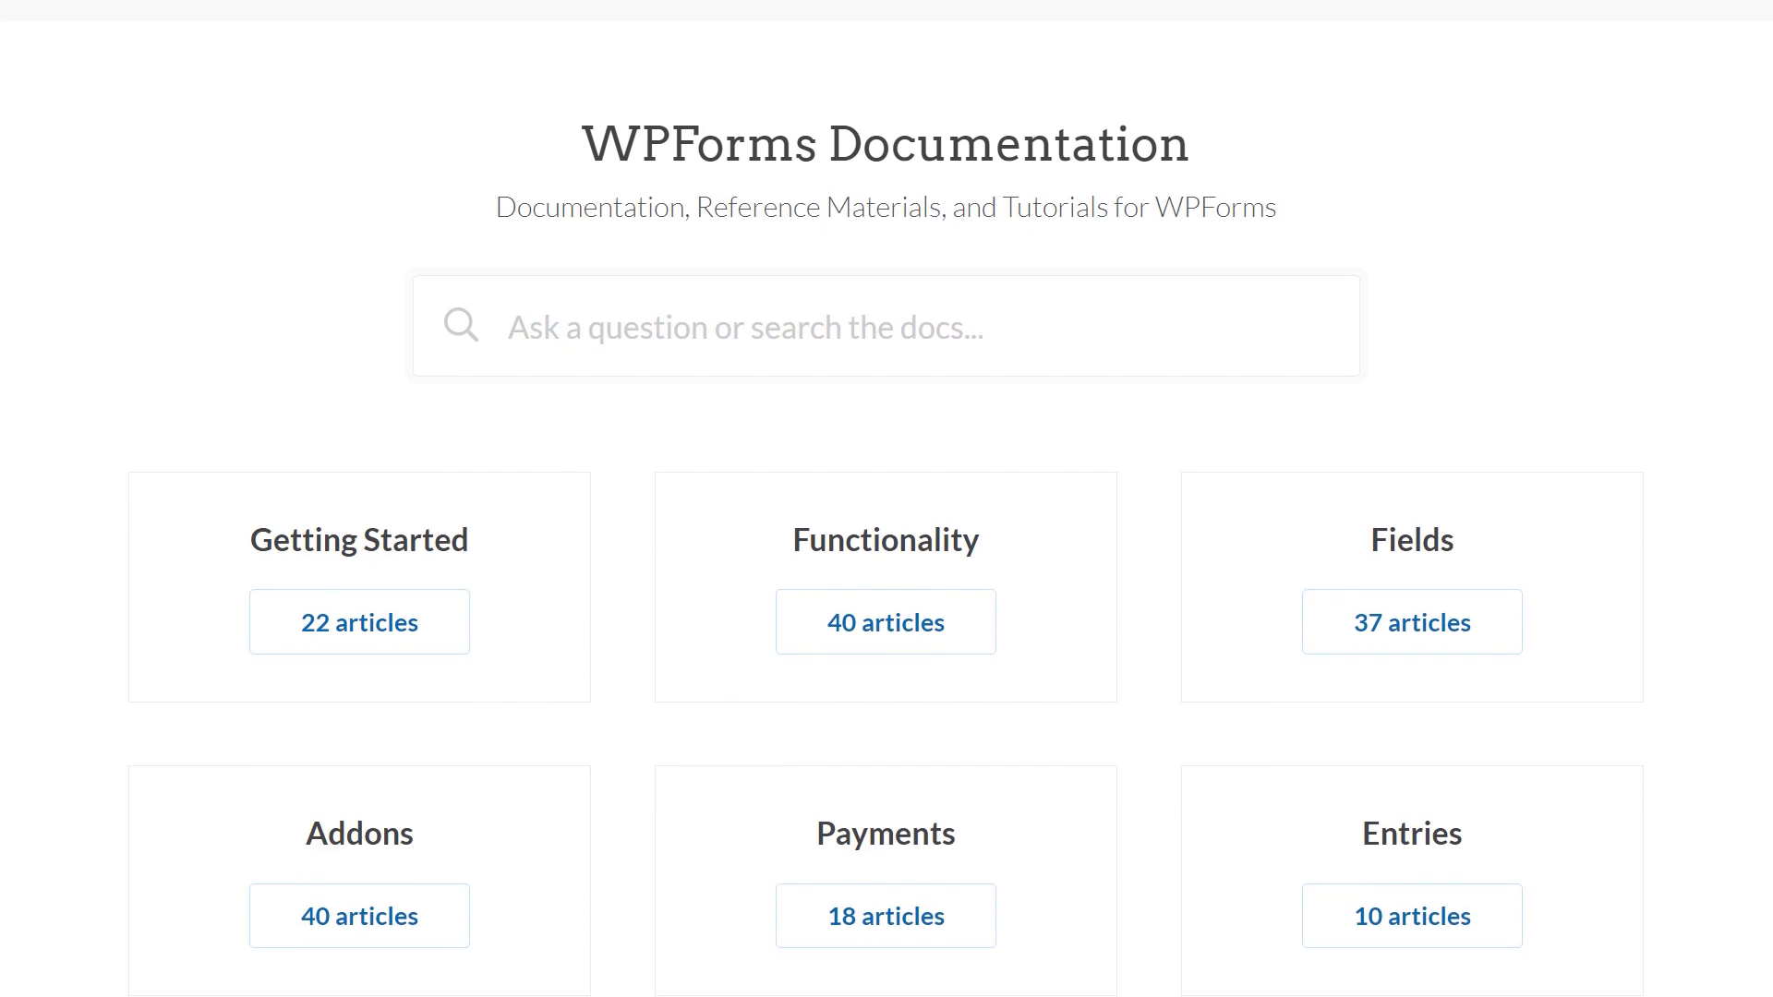
{"action": "scroll", "coordinate": [887, 498], "scroll_direction": "down", "scroll_amount": 4}
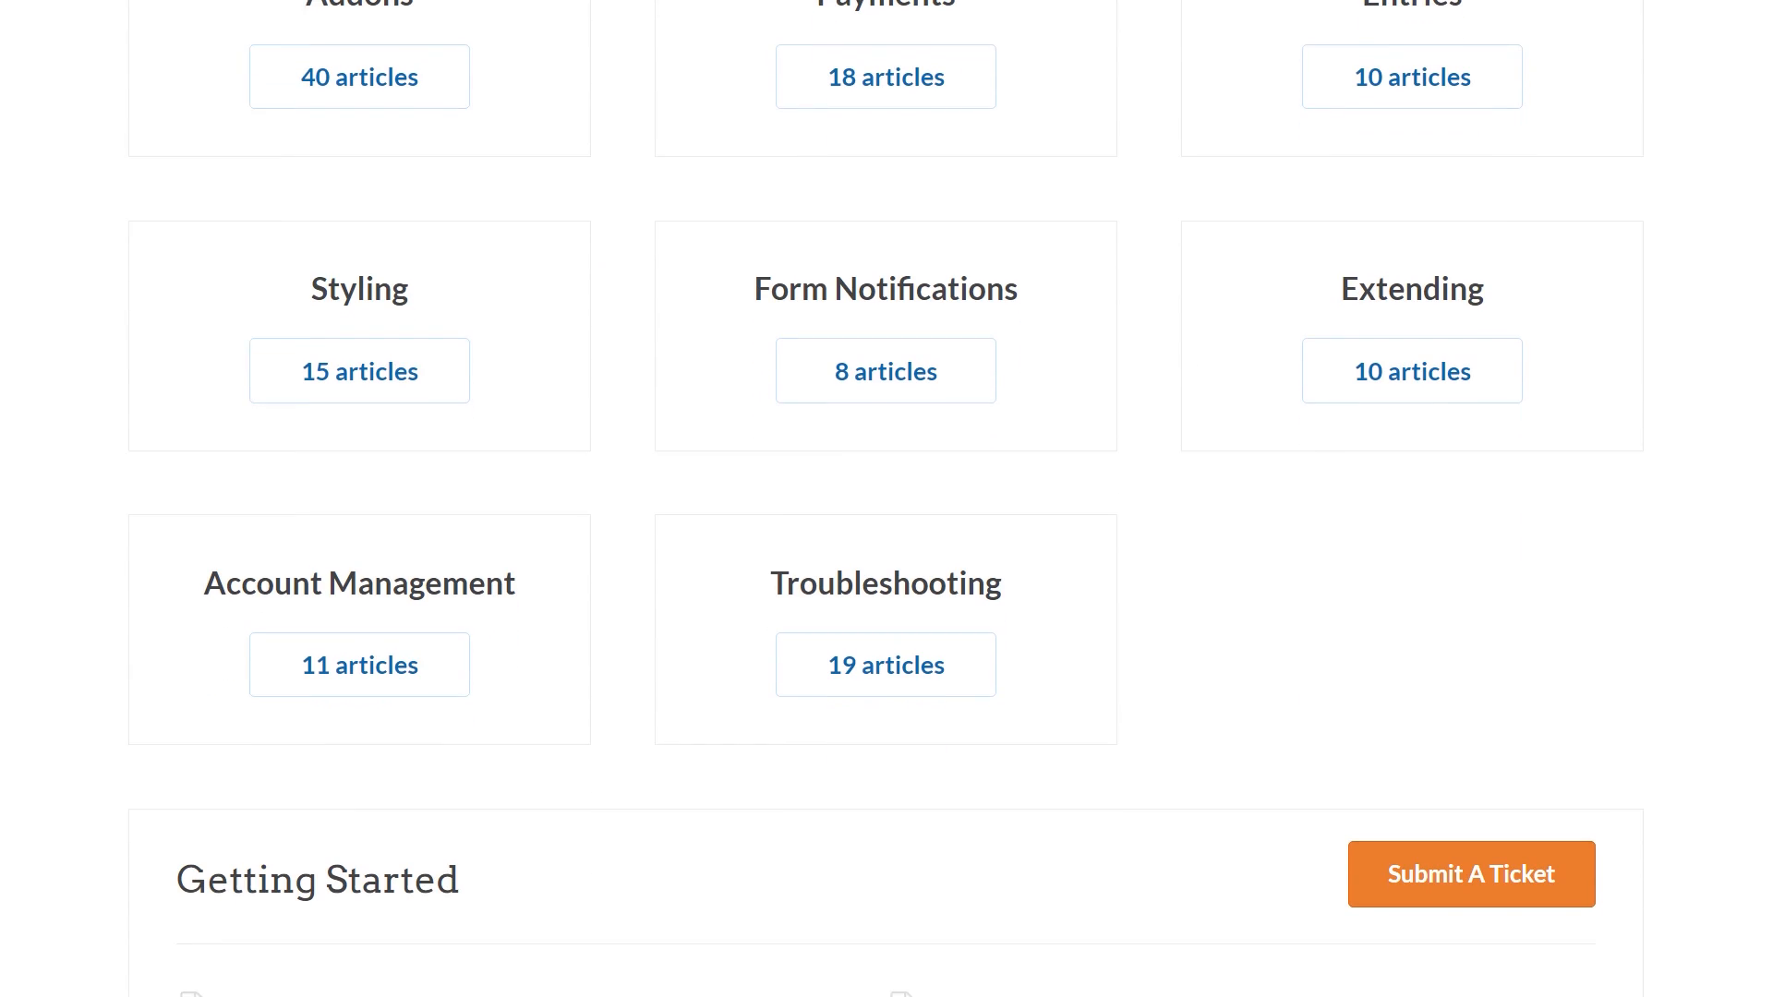
{"action": "scroll", "coordinate": [886, 499], "scroll_direction": "up", "scroll_amount": 10}
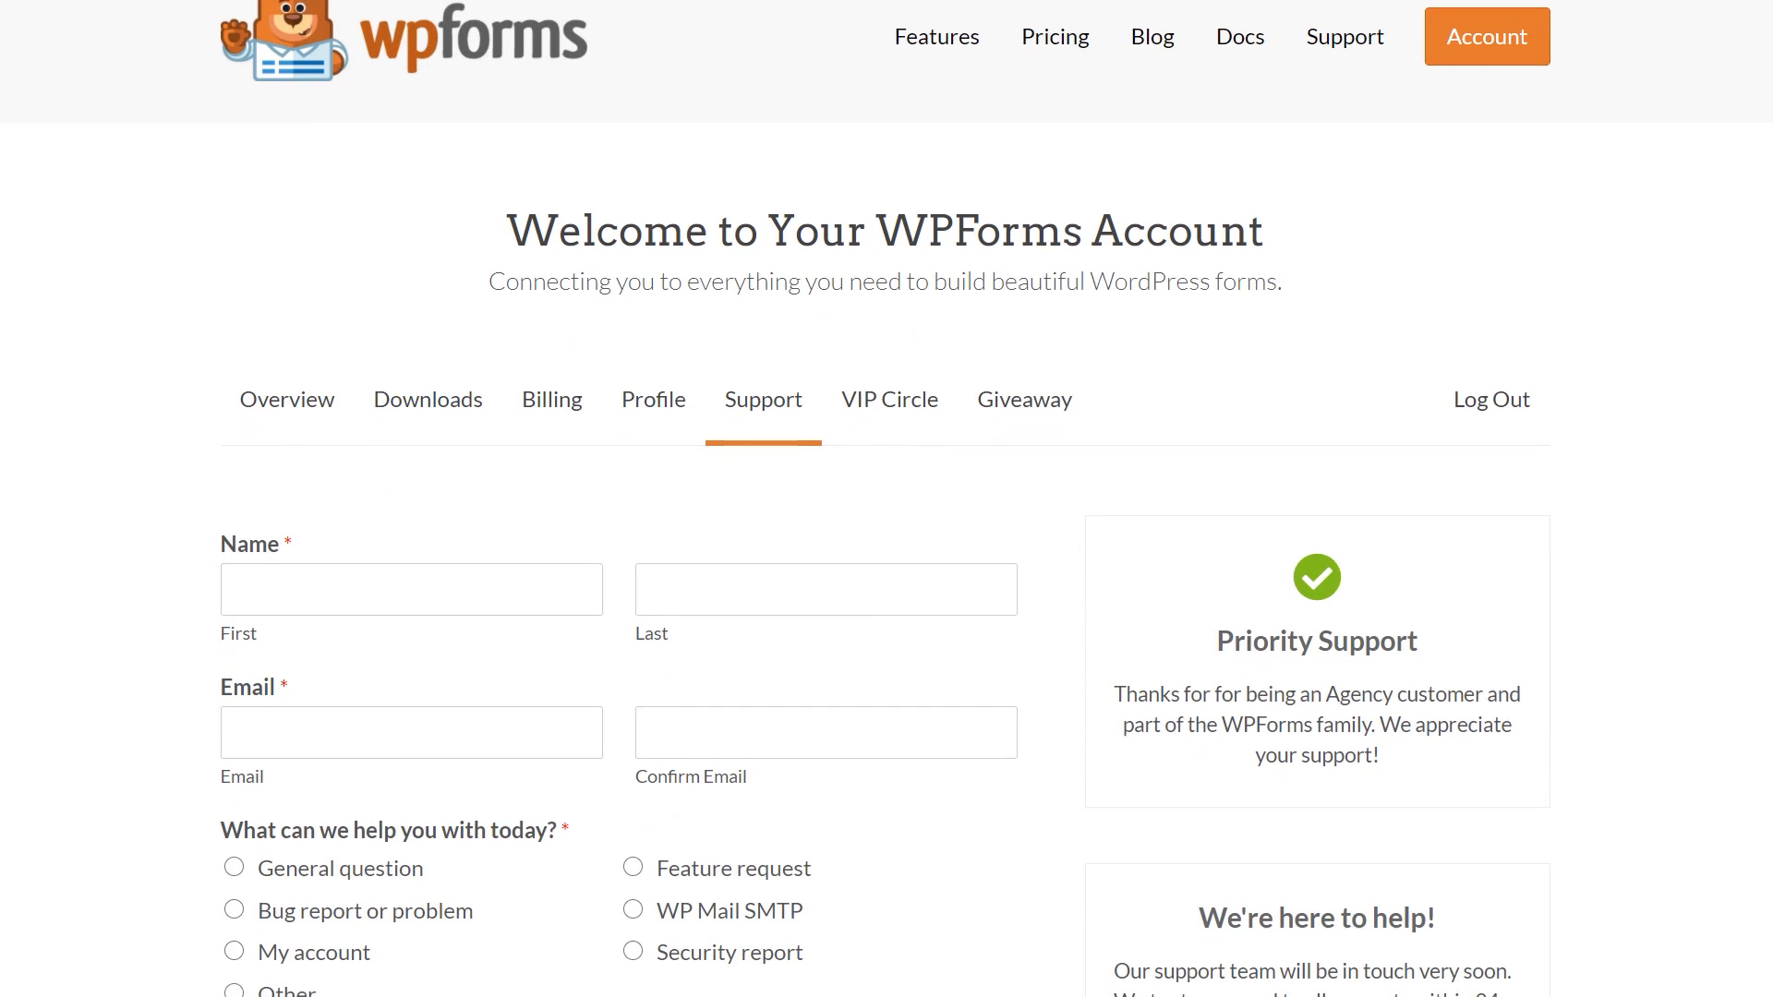
{"action": "scroll", "coordinate": [886, 499], "scroll_direction": "down", "scroll_amount": 4}
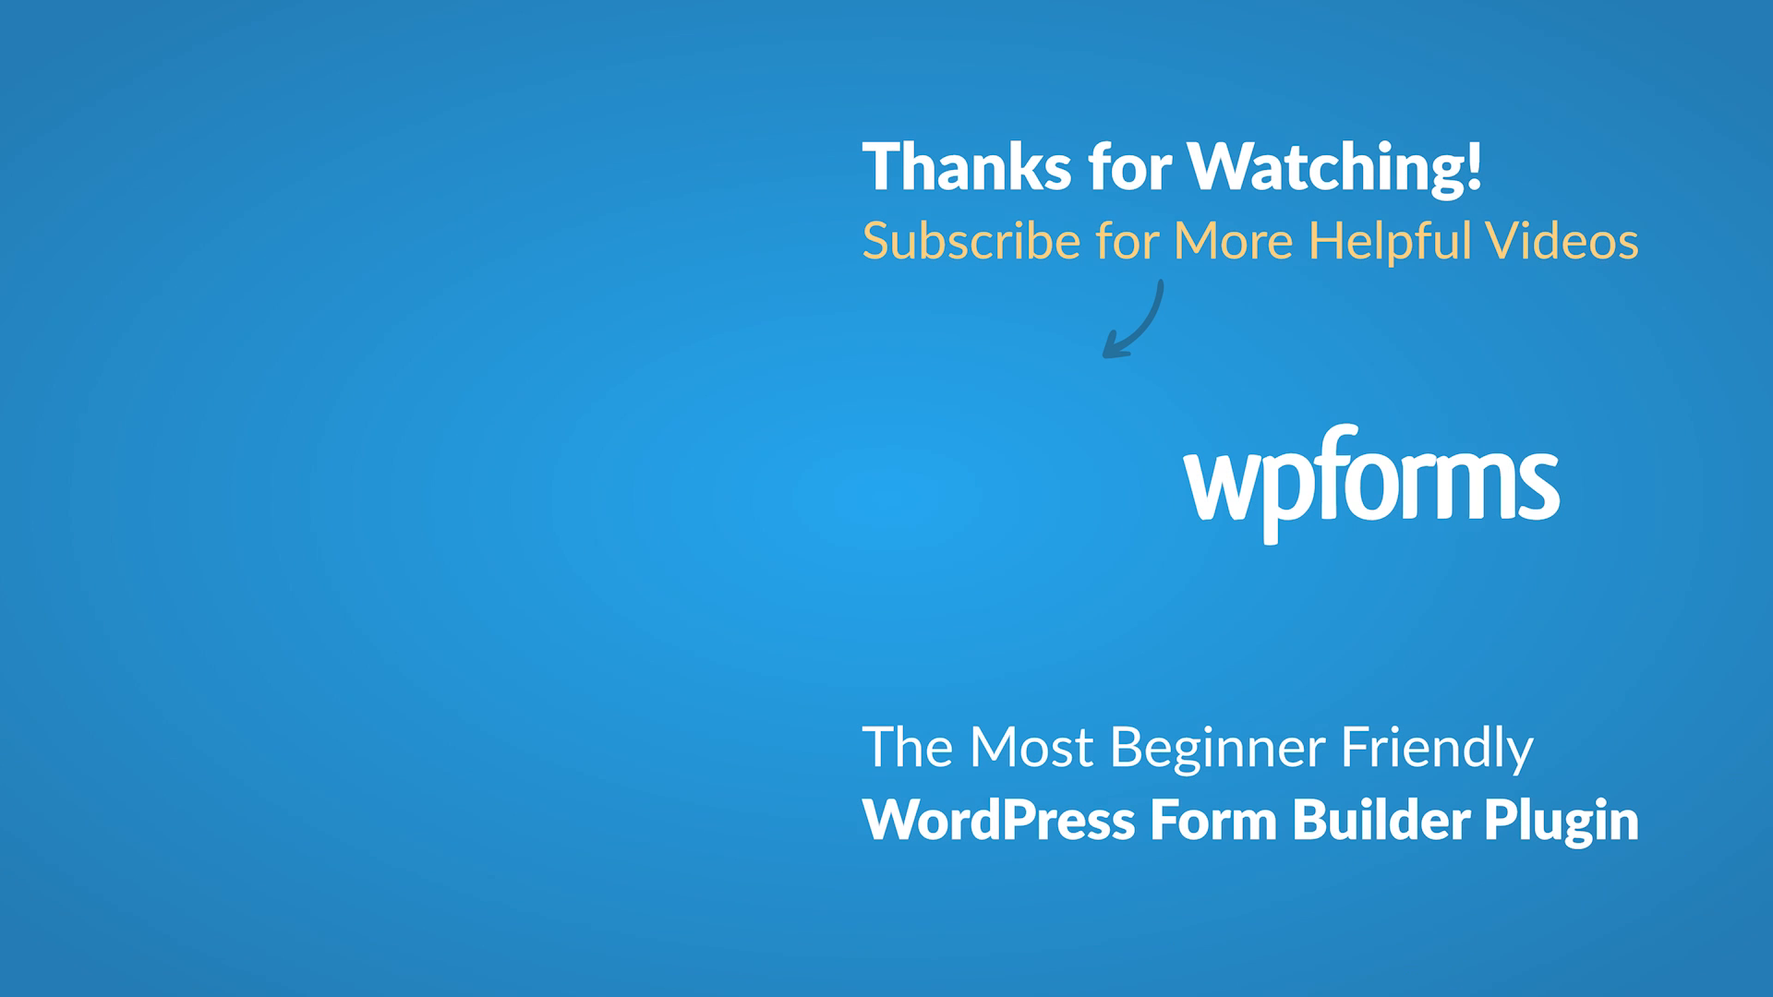